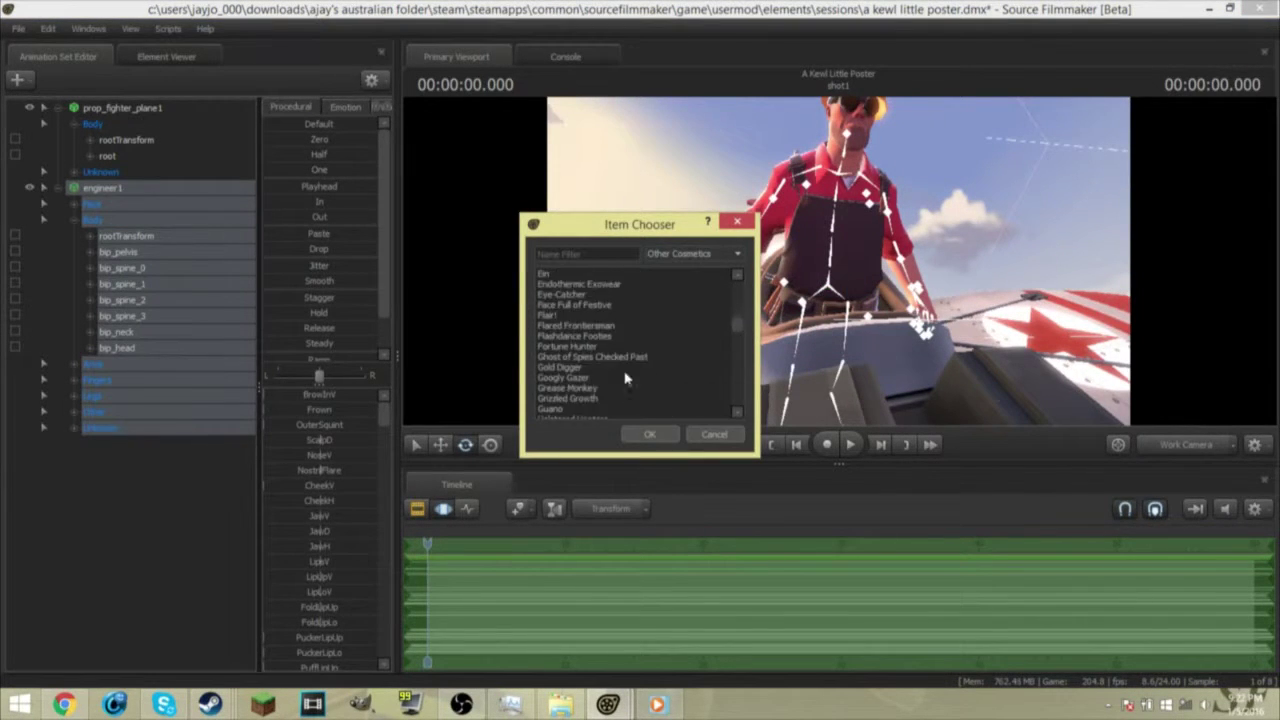
Add a Team Fortress item from the Other Cosmetics category to the engineer1 model.
{"action": "scroll", "coordinate": [600, 366], "scroll_direction": "down", "scroll_amount": 10}
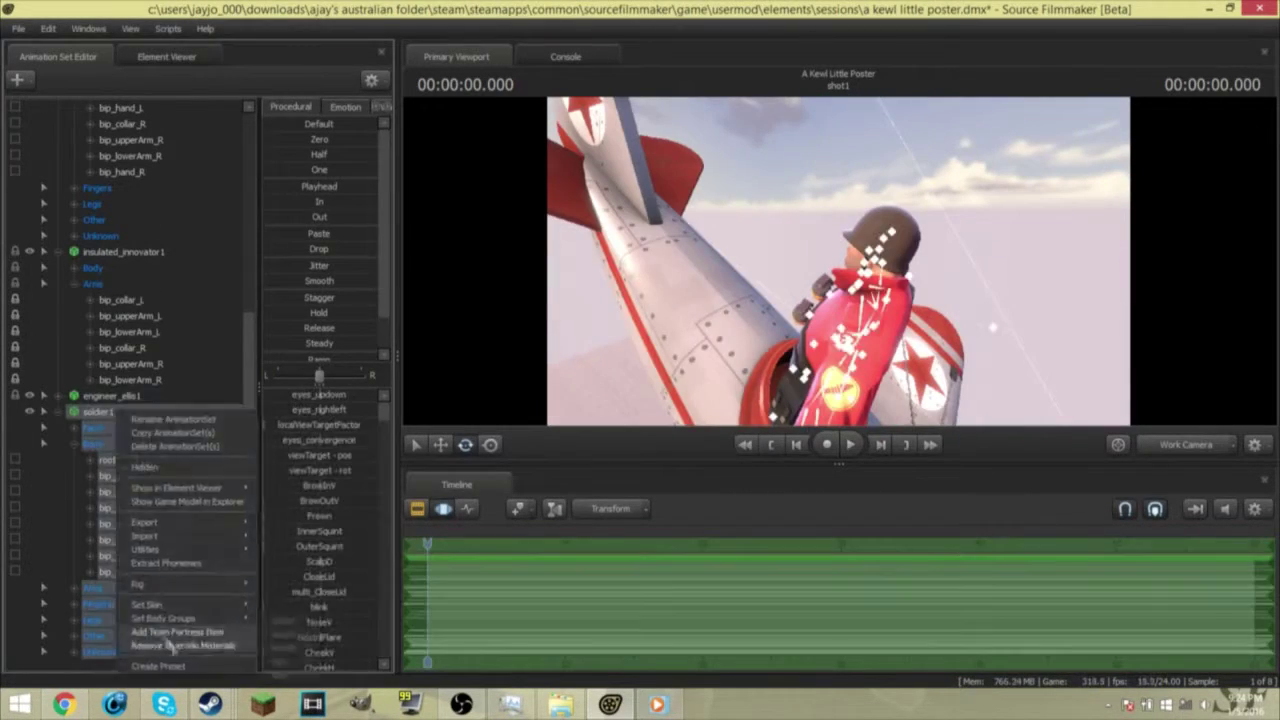
{"action": "left_click", "coordinate": [650, 434]}
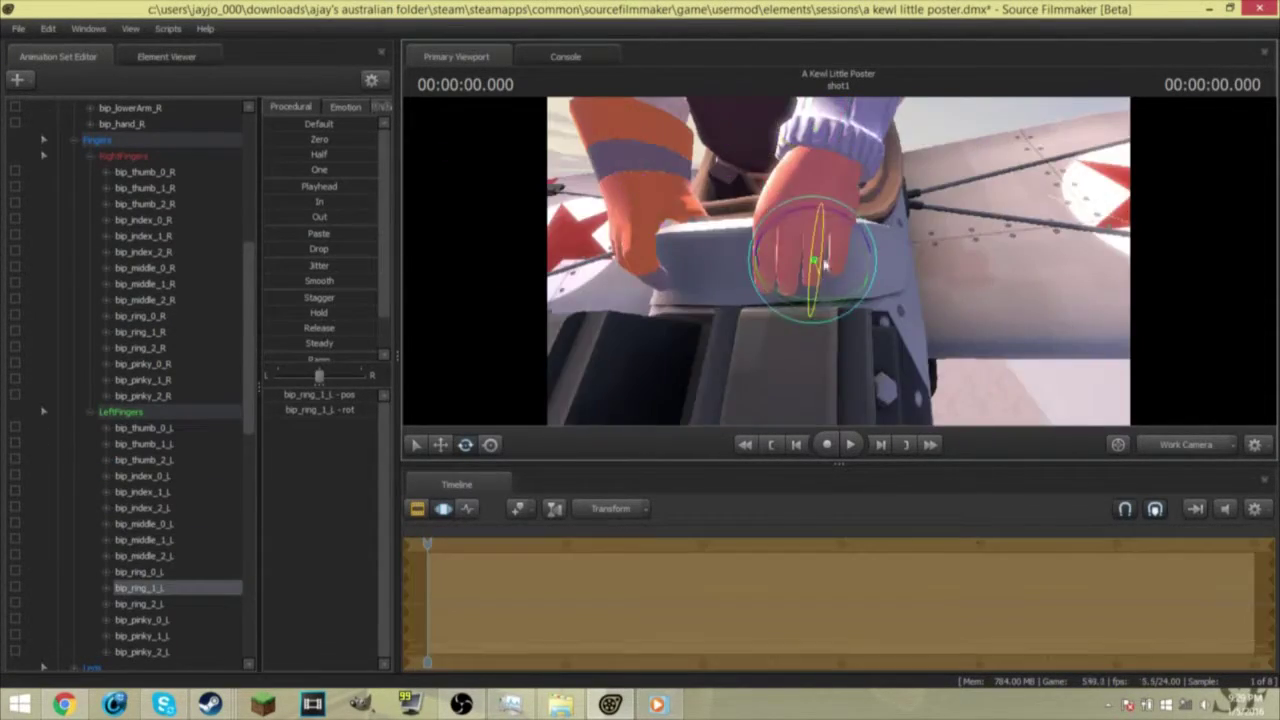
Pose the left hand's middle finger with bip_middle_0_L and blend engineer1's face toward an emotion preset.
{"action": "left_click", "coordinate": [143, 523]}
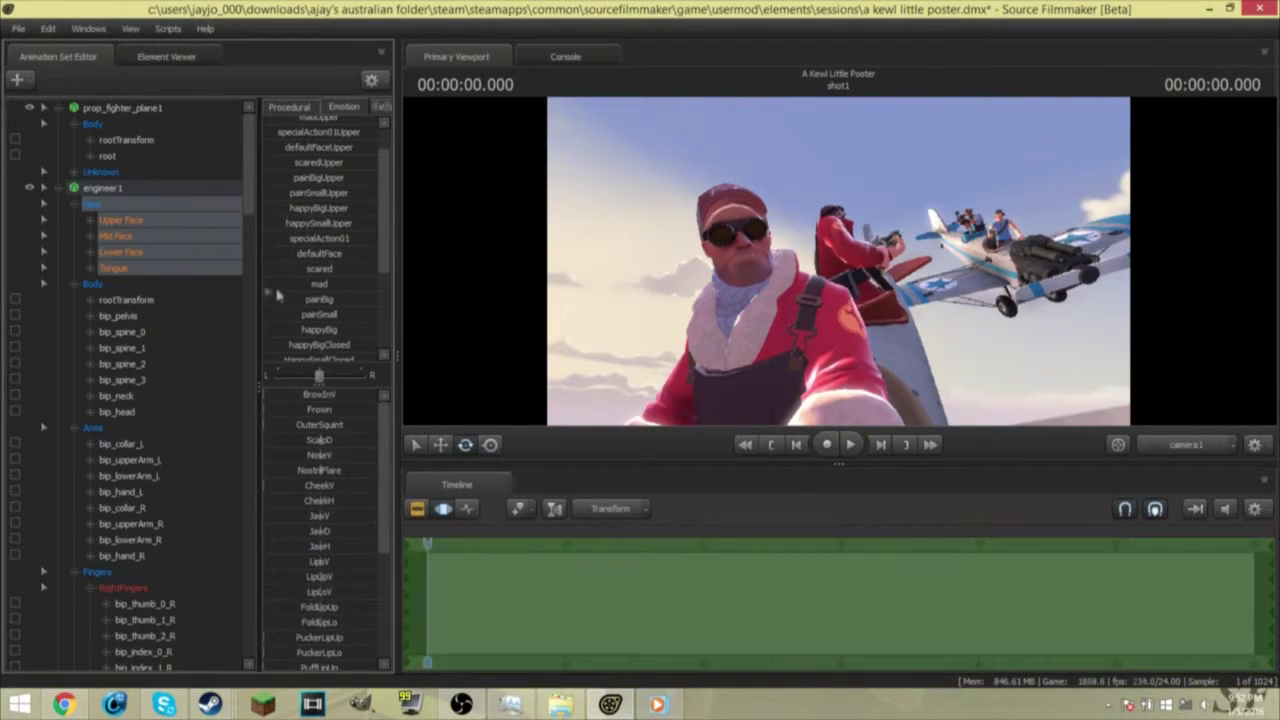
{"action": "scroll", "coordinate": [370, 289], "scroll_direction": "down", "scroll_amount": 3}
{"action": "left_click_drag", "start_coordinate": [285, 375], "coordinate": [348, 375]}
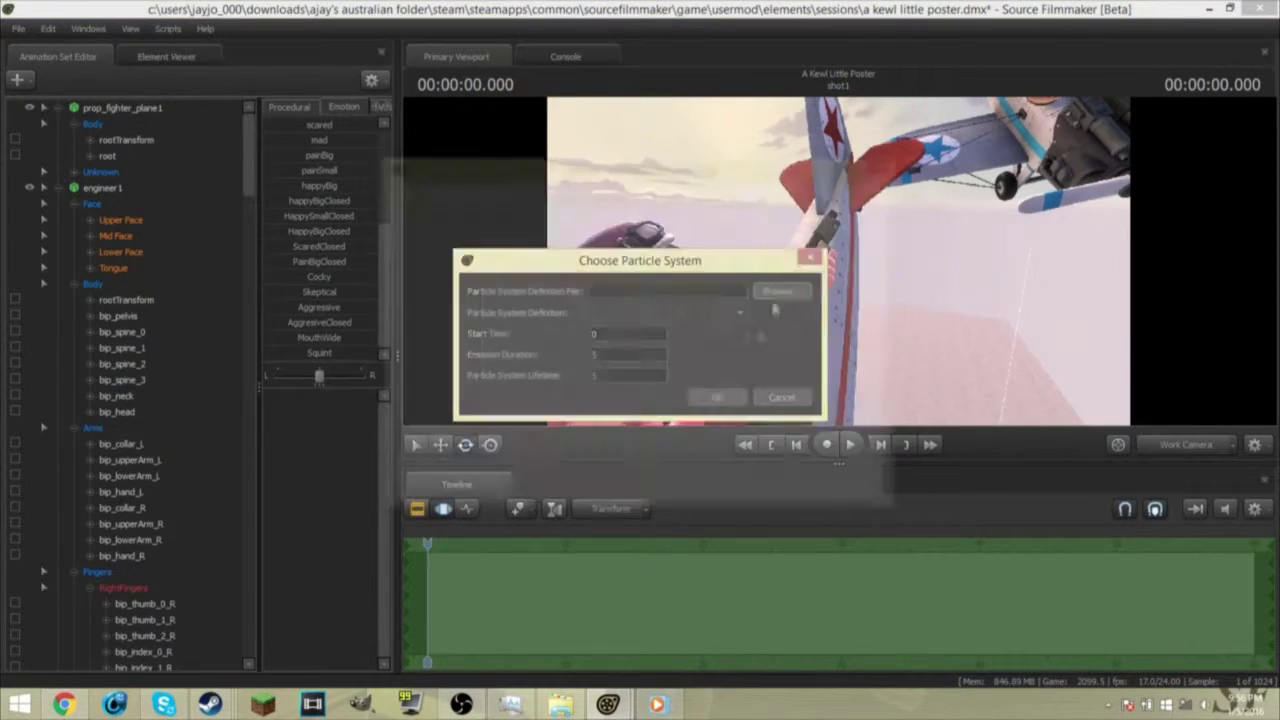
Try to add a particle system from gb5_fatman.pcf in the workshop particles folder, using the nuke_smoke_fatman definition and start time -1.
{"action": "left_click", "coordinate": [779, 292]}
{"action": "left_click", "coordinate": [815, 198]}
{"action": "left_click", "coordinate": [753, 198]}
{"action": "left_click", "coordinate": [591, 240]}
{"action": "double_click", "coordinate": [528, 312]}
{"action": "double_click", "coordinate": [520, 336]}
{"action": "double_click", "coordinate": [520, 297]}
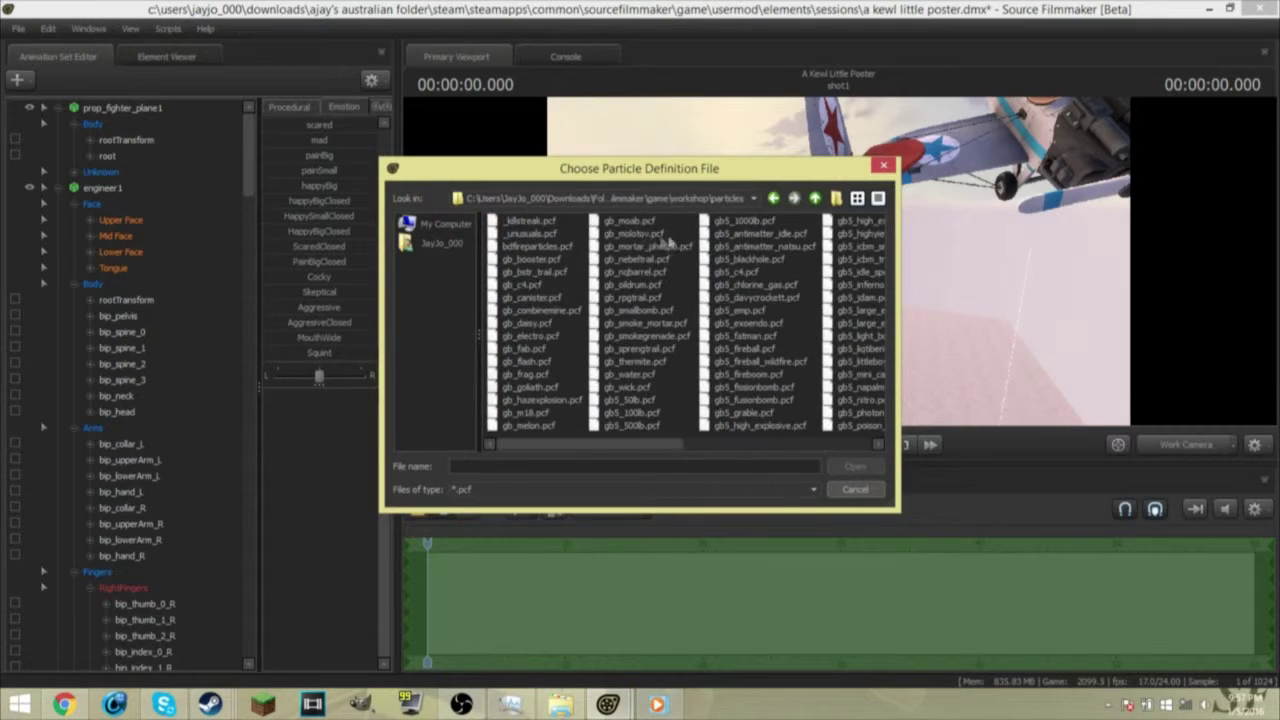
{"action": "double_click", "coordinate": [745, 335]}
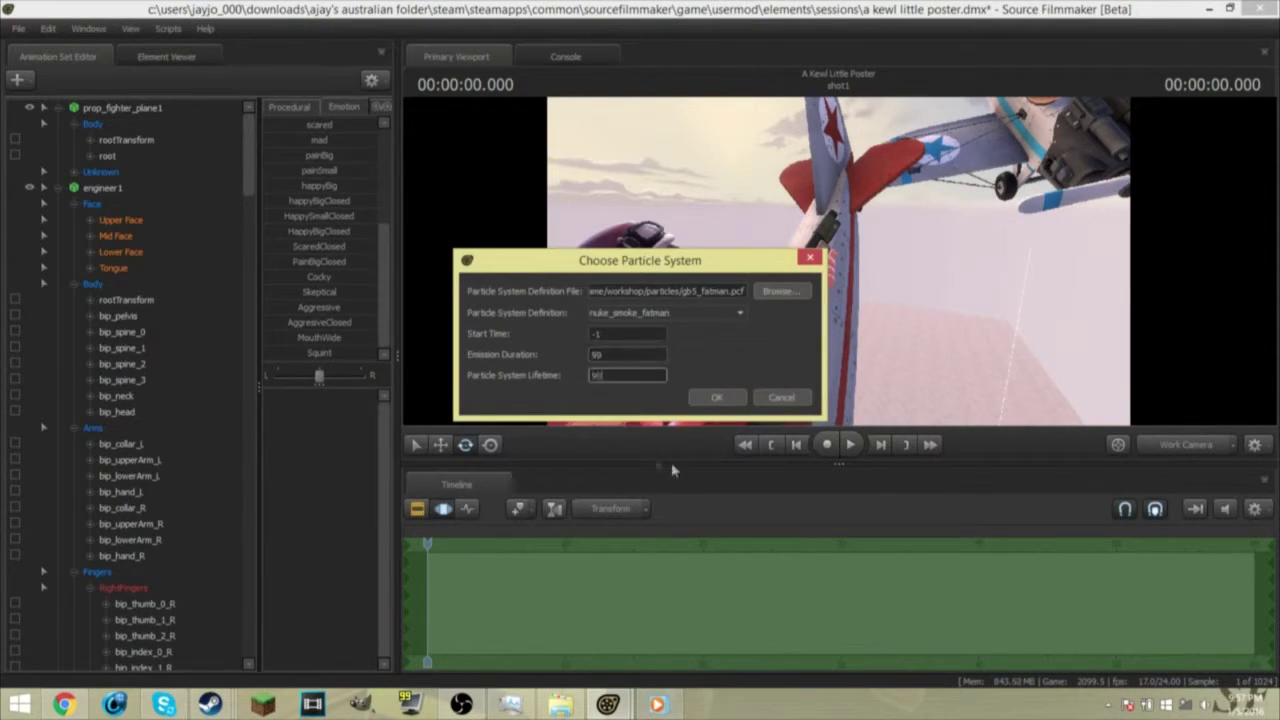
{"action": "key", "text": "Return"}
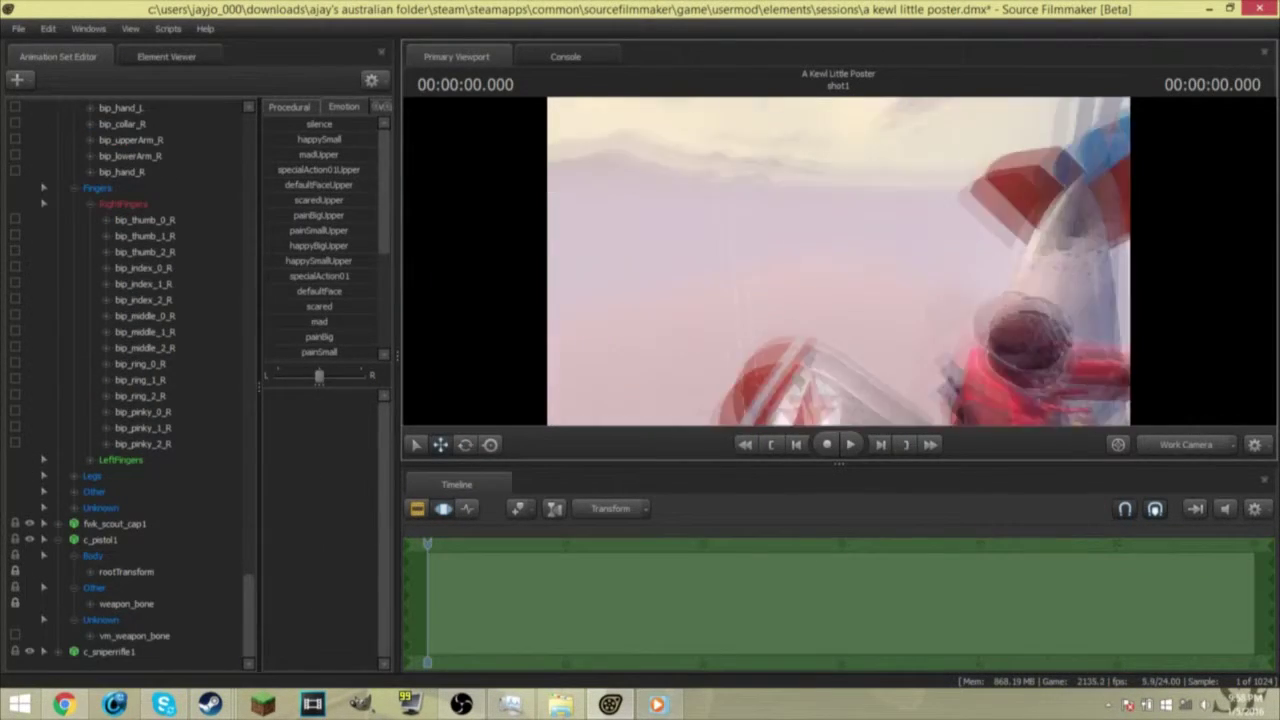
Try to add another particle system from a different particle definition file.
{"action": "left_click", "coordinate": [17, 79]}
{"action": "left_click", "coordinate": [120, 134]}
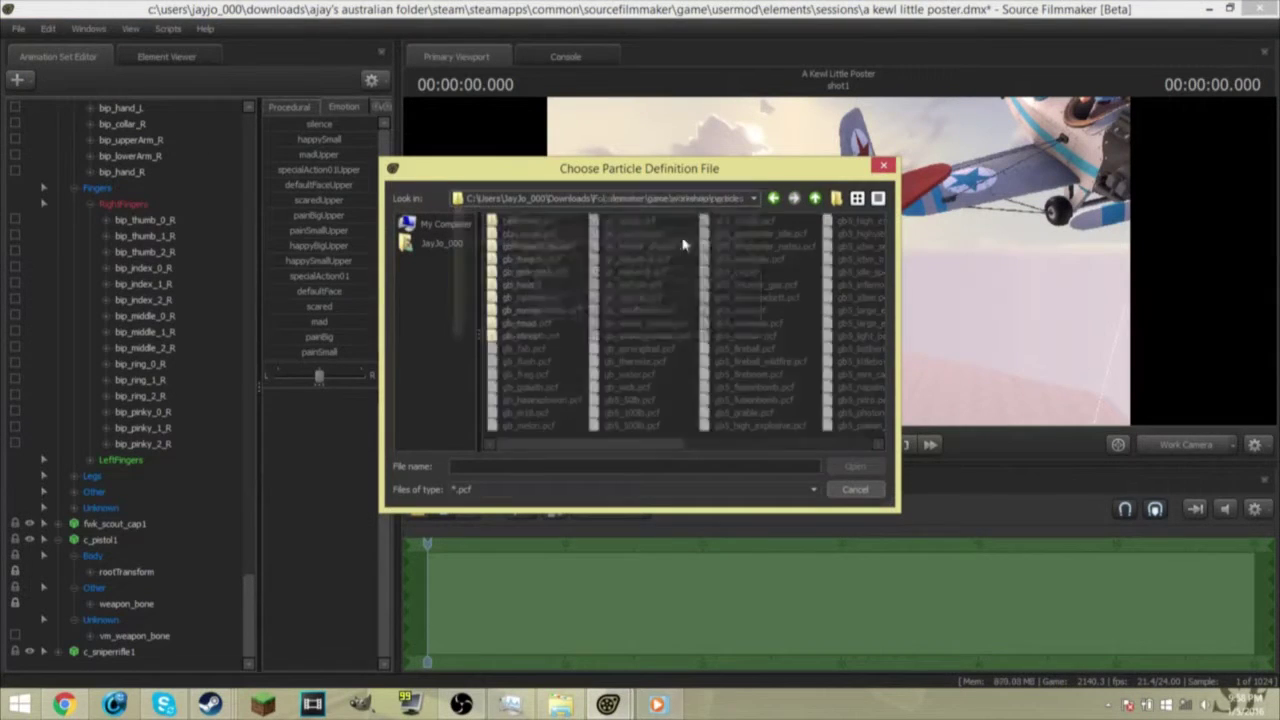
{"action": "left_click", "coordinate": [510, 323]}
{"action": "key", "text": "Return"}
{"action": "key", "text": "Return"}
{"action": "left_click_drag", "start_coordinate": [829, 330], "coordinate": [780, 335]}
{"action": "right_click", "coordinate": [100, 603]}
{"action": "left_click", "coordinate": [180, 453]}
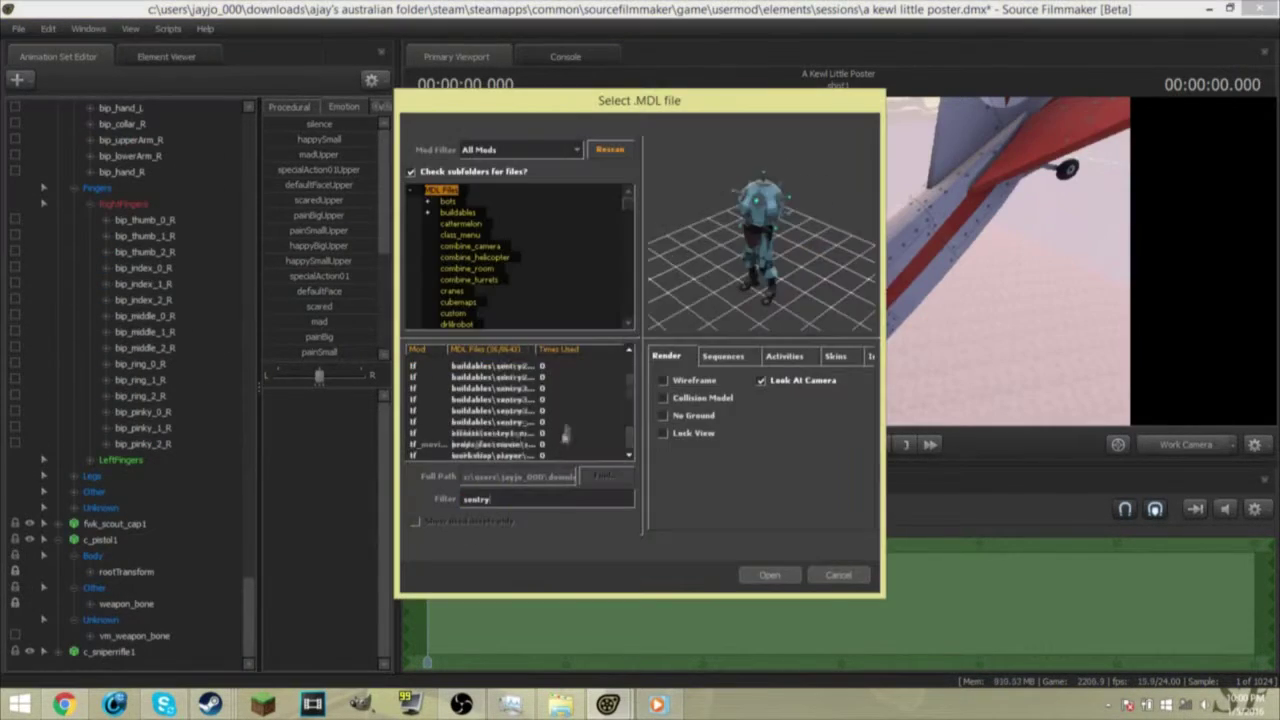
Load the sentry1_muzzle model from the models filtered by "sentry" to serve as a muzzle flash.
{"action": "double_click", "coordinate": [565, 433]}
{"action": "left_click_drag", "start_coordinate": [838, 260], "coordinate": [800, 265]}
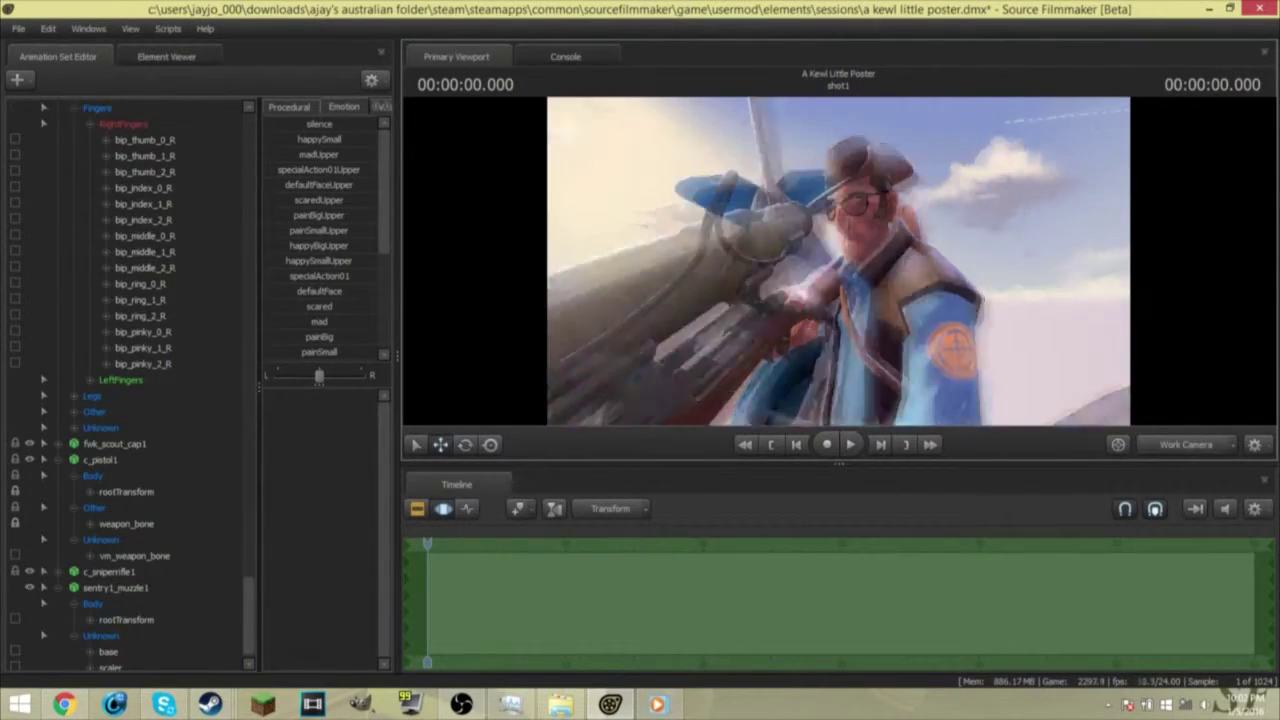
Pose the Scout's right-hand ring finger on the plane's edge, using the bip_ring_2_R bone.
{"action": "left_click", "coordinate": [108, 380]}
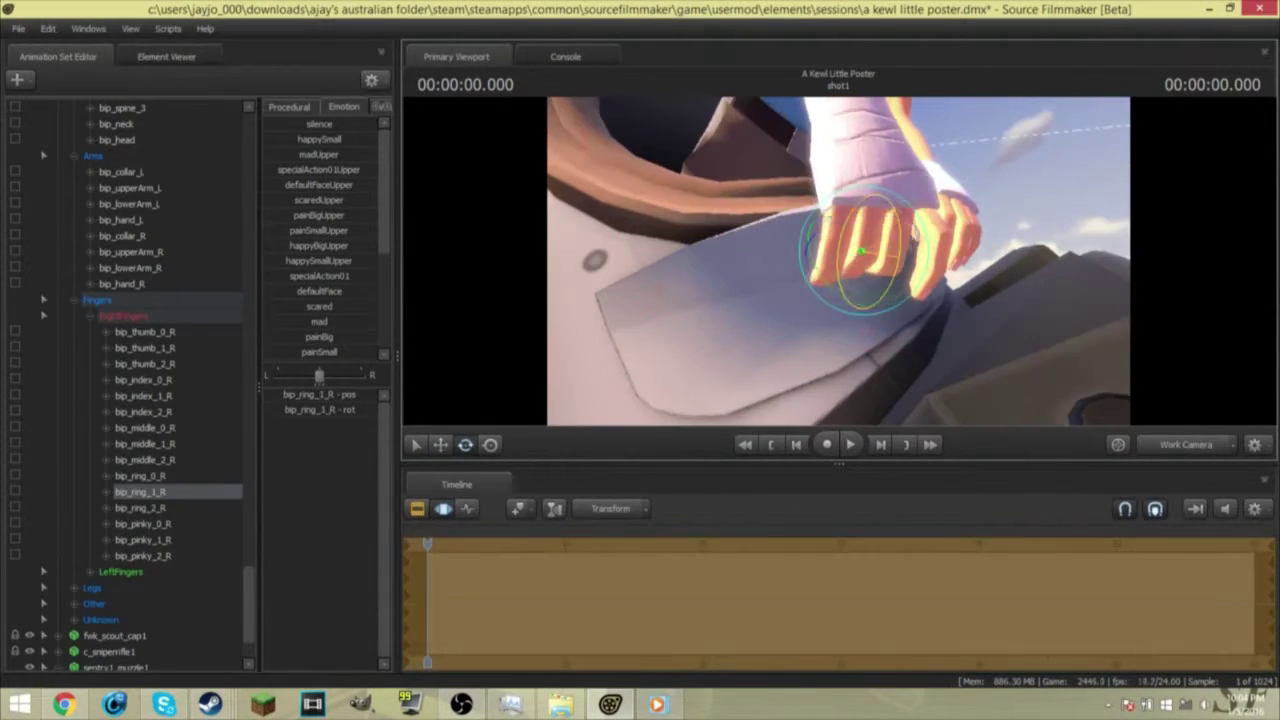
{"action": "left_click", "coordinate": [140, 508]}
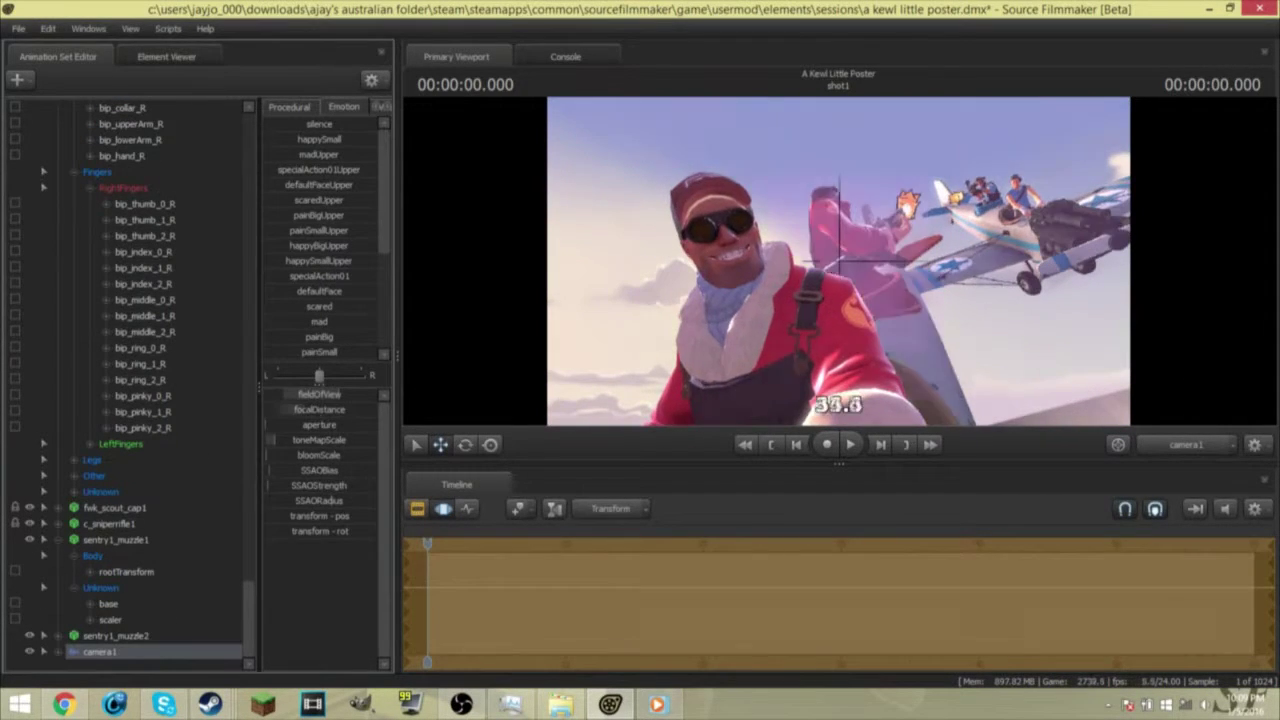
Set the render settings to 128 samples and adjust camera1's toneMapScale.
{"action": "left_click", "coordinate": [443, 508]}
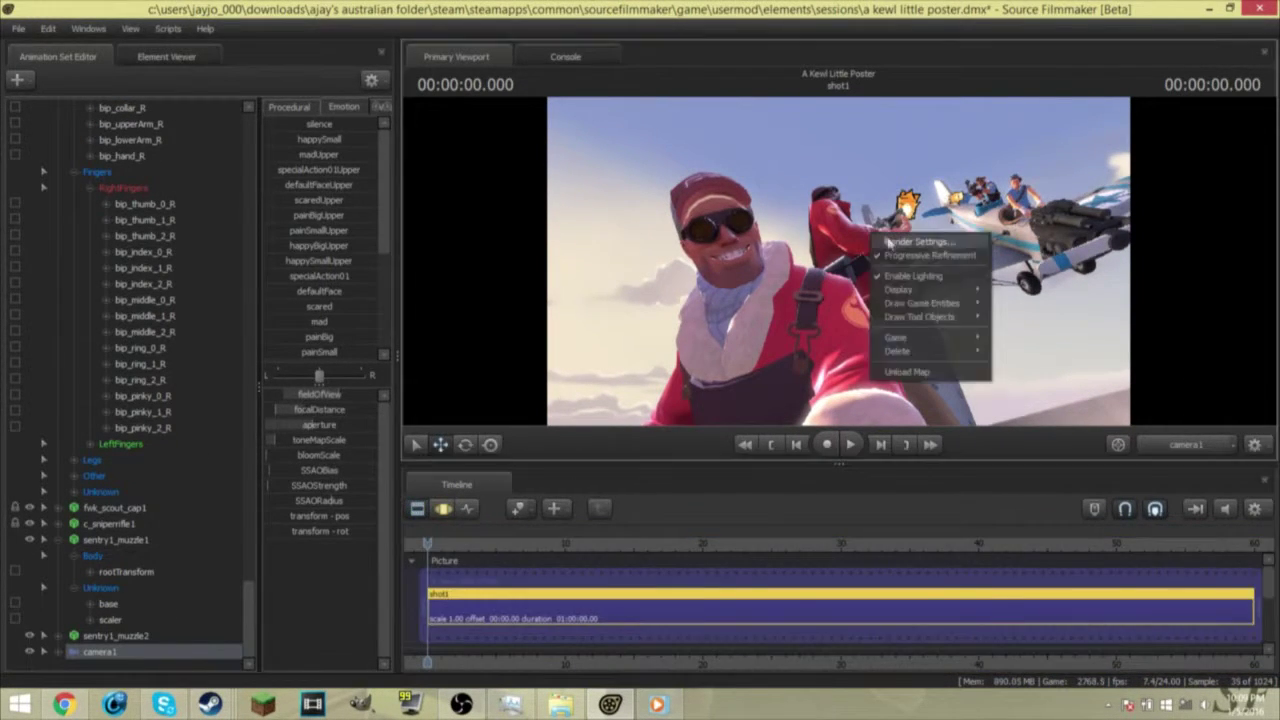
{"action": "left_click", "coordinate": [443, 508]}
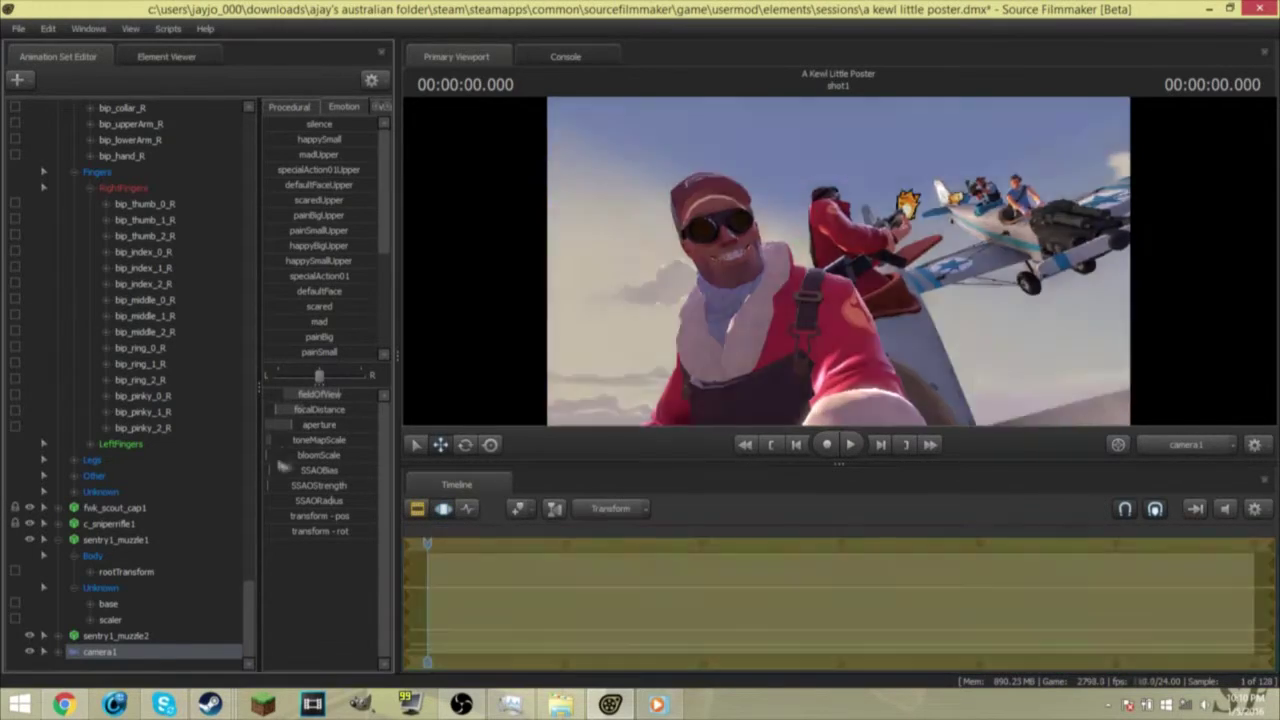
{"action": "left_click", "coordinate": [289, 444]}
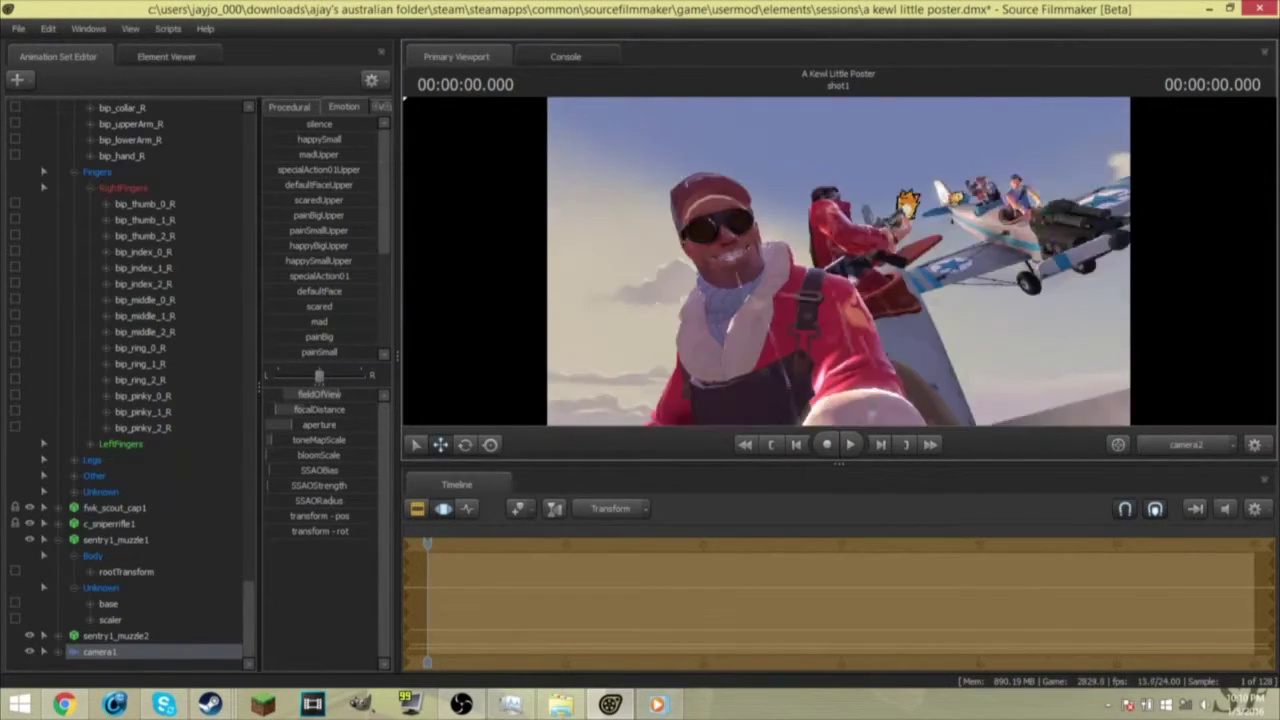
Add a second camera to the shot and lower light1's color_blue value to warm the Engineer's lighting.
{"action": "left_click", "coordinate": [1170, 545]}
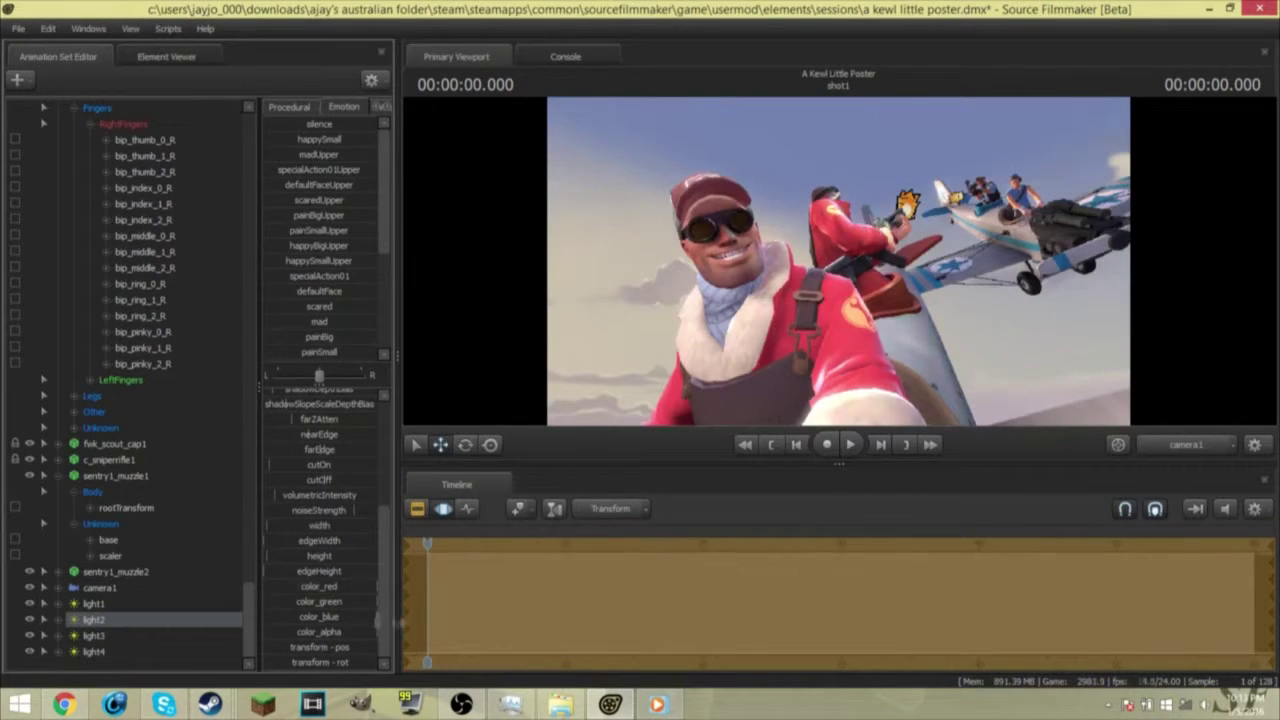
{"action": "left_click", "coordinate": [93, 604]}
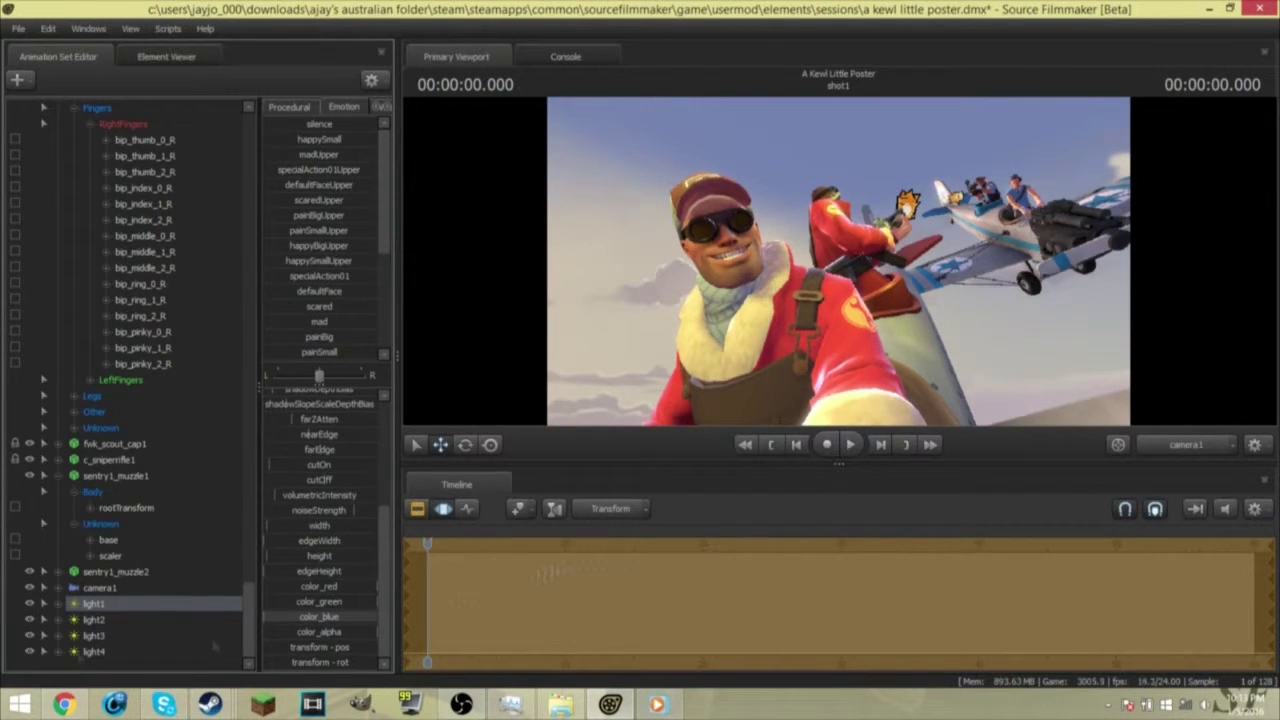
Switch the viewport to camera2 for working on the blue plane's lighting.
{"action": "left_click", "coordinate": [1186, 444]}
{"action": "left_click", "coordinate": [1205, 480]}
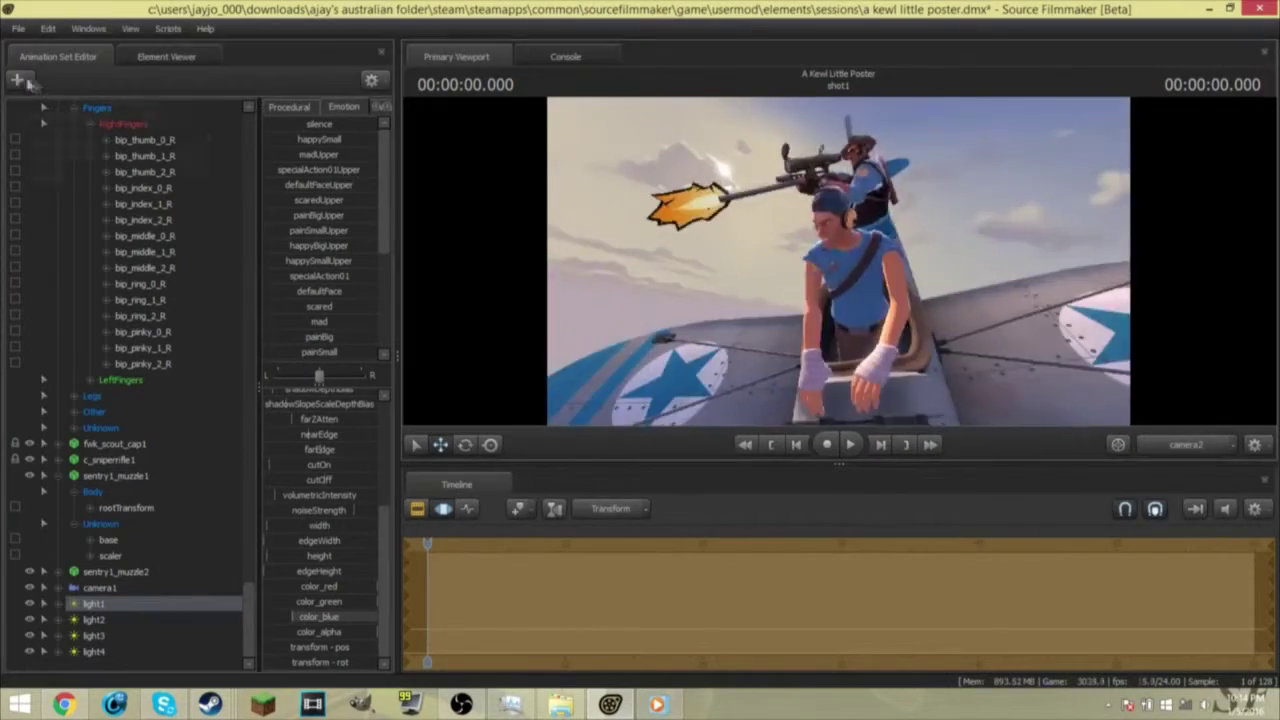
{"action": "scroll", "coordinate": [130, 380], "scroll_direction": "down", "scroll_amount": 1}
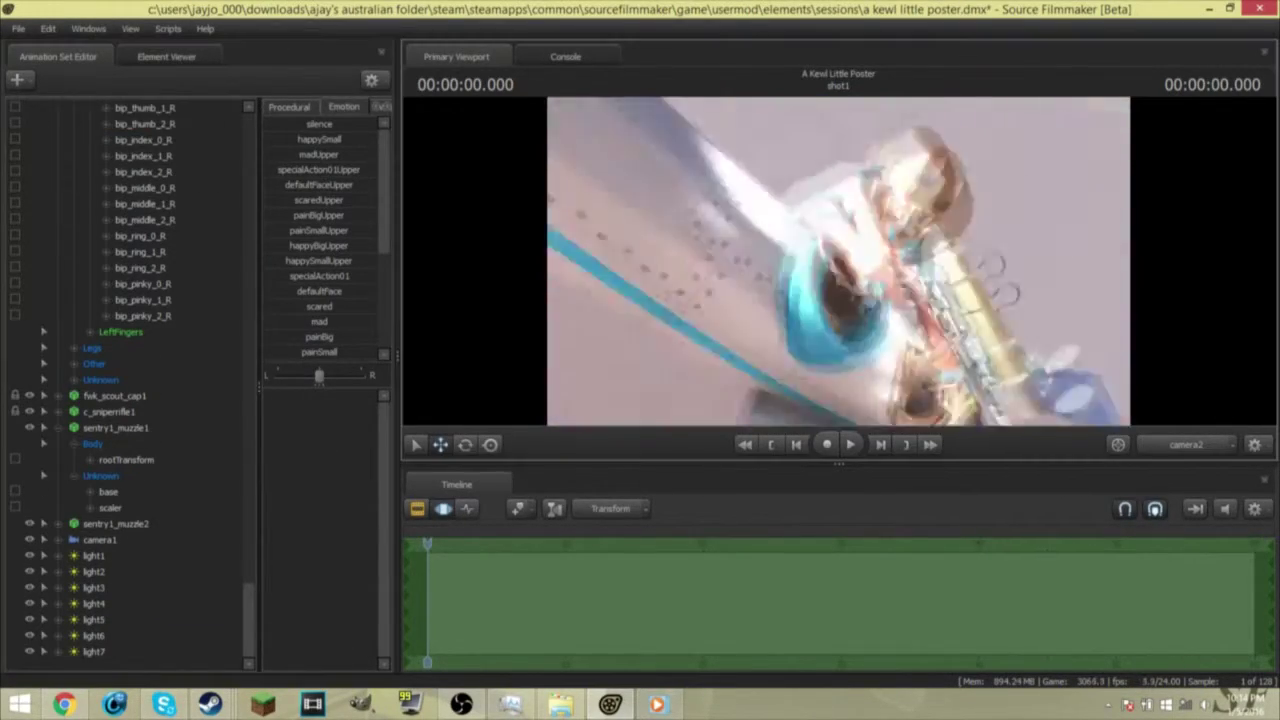
Step through the scene lights from light3 down to light8 to examine how they light the blue plane.
{"action": "left_click", "coordinate": [93, 587]}
{"action": "key", "text": "Down"}
{"action": "key", "text": "Down"}
{"action": "key", "text": "Down"}
{"action": "key", "text": "Down"}
{"action": "key", "text": "Down"}
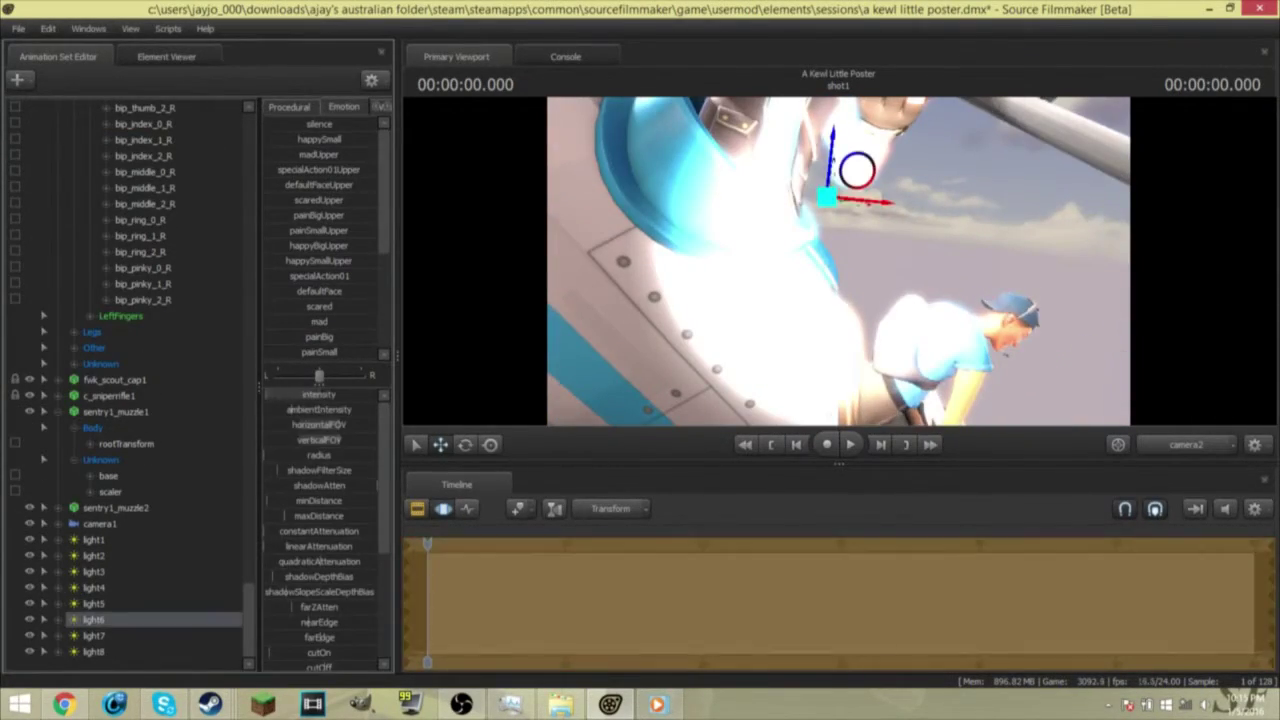
Adjust the color_blue value of light5, which lights the Scout on the blue plane.
{"action": "key", "text": "Up"}
{"action": "key", "text": "Up"}
{"action": "key", "text": "Up"}
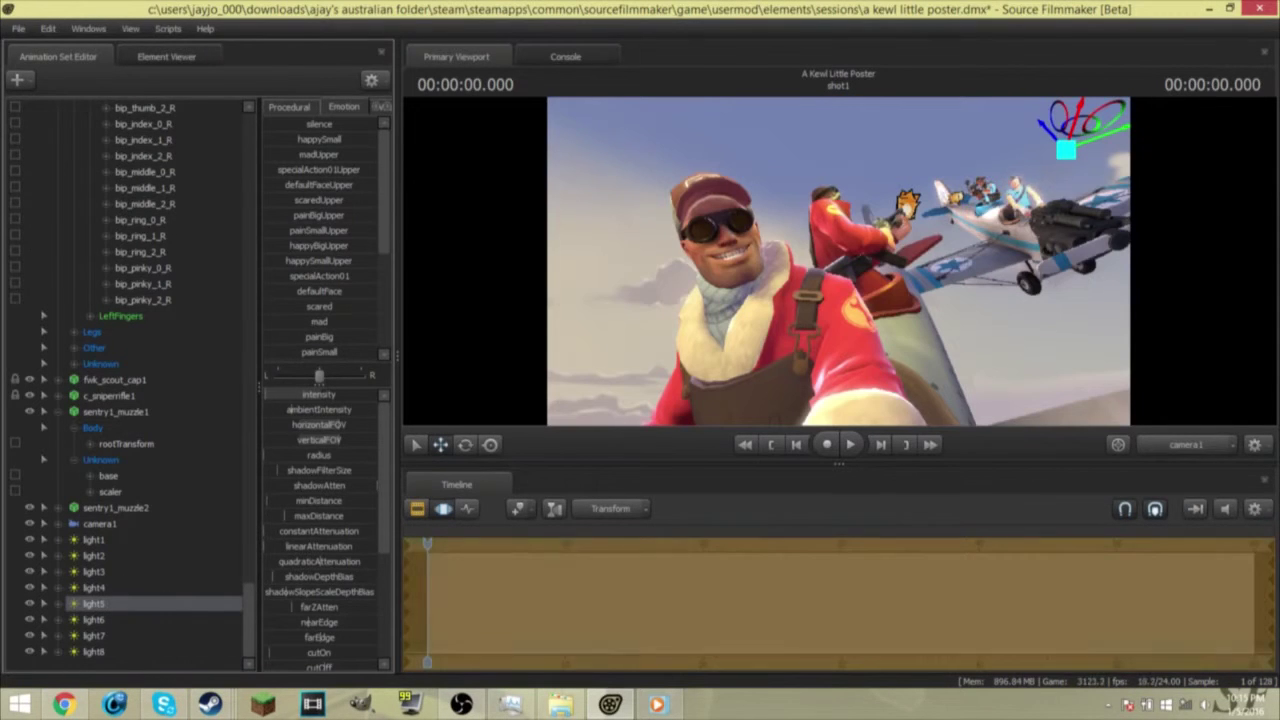
{"action": "scroll", "coordinate": [320, 520], "scroll_direction": "down", "scroll_amount": 4}
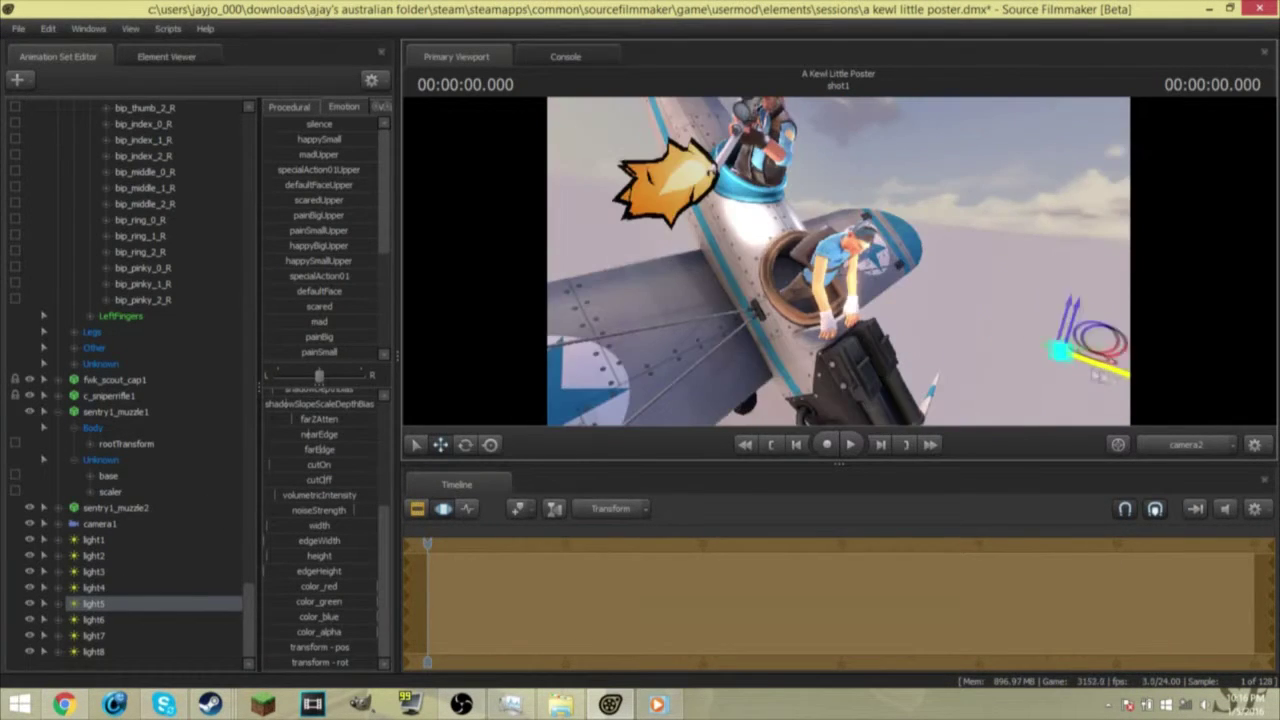
{"action": "left_click", "coordinate": [358, 616]}
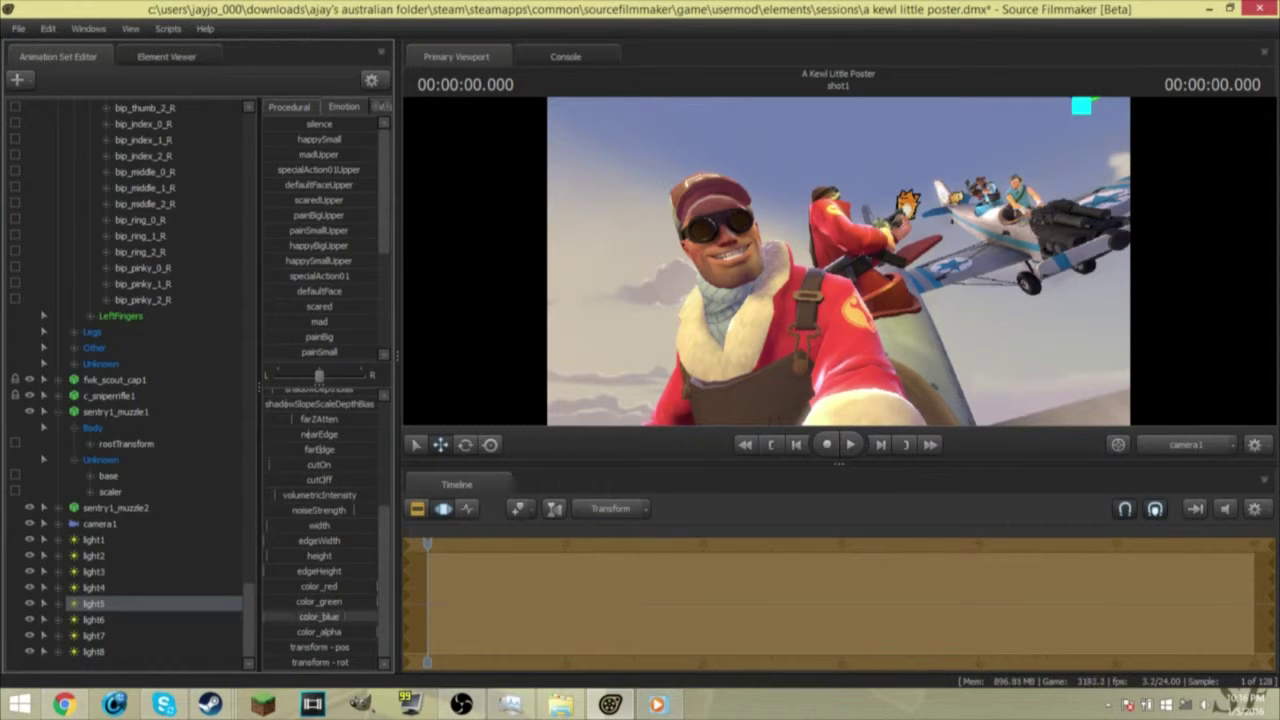
Check light6, return the viewport to the camera1 view and save the session under a new name.
{"action": "key", "text": "Down"}
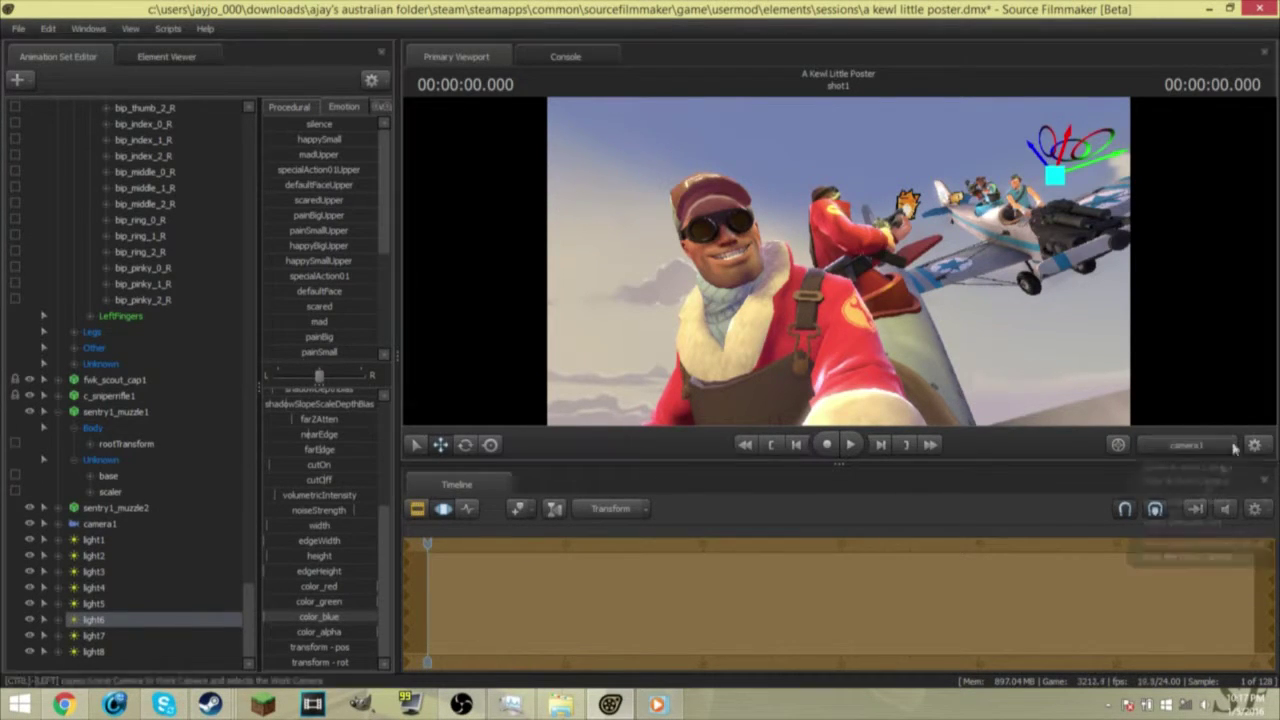
{"action": "left_click", "coordinate": [1185, 444]}
{"action": "left_click", "coordinate": [1175, 506]}
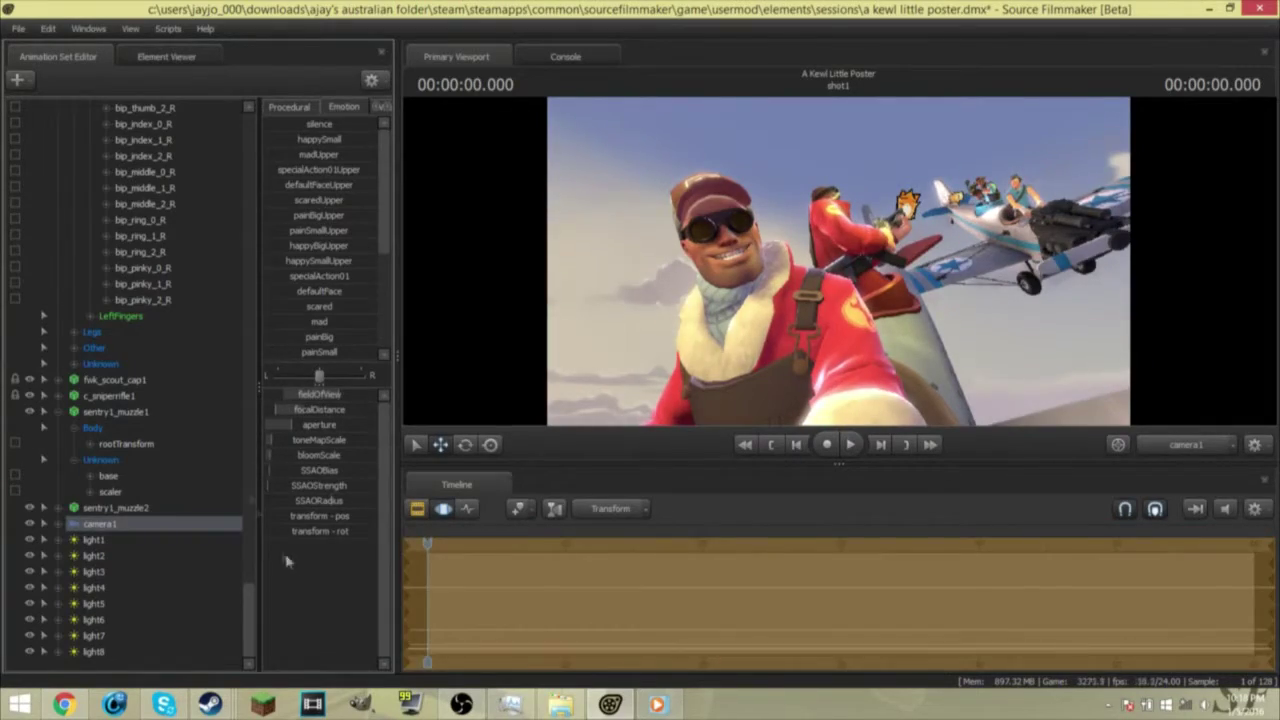
{"action": "key", "text": "F3"}
{"action": "key", "text": "ctrl+shift+s"}
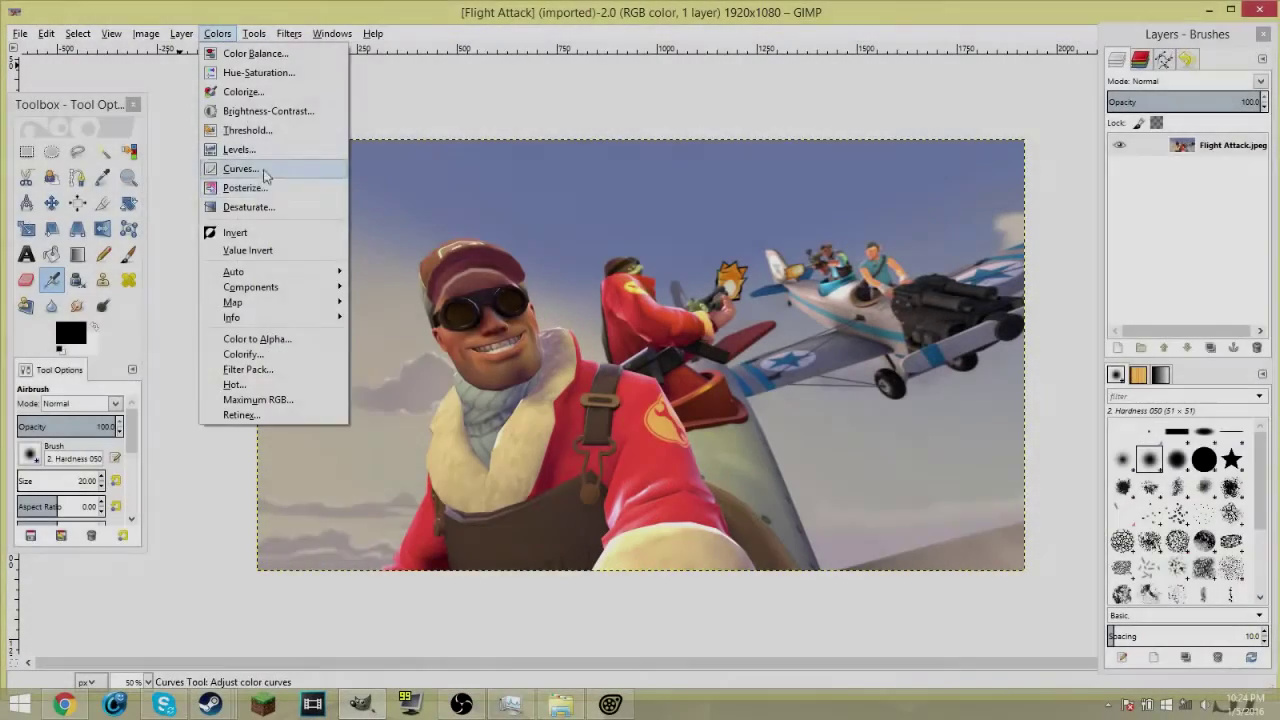
In GIMP, darken the Flight Attack.jpeg image with the Curves tool by lowering its shadow and highlight points.
{"action": "left_click", "coordinate": [240, 169]}
{"action": "left_click_drag", "start_coordinate": [266, 289], "coordinate": [274, 303]}
{"action": "left_click", "coordinate": [434, 181]}
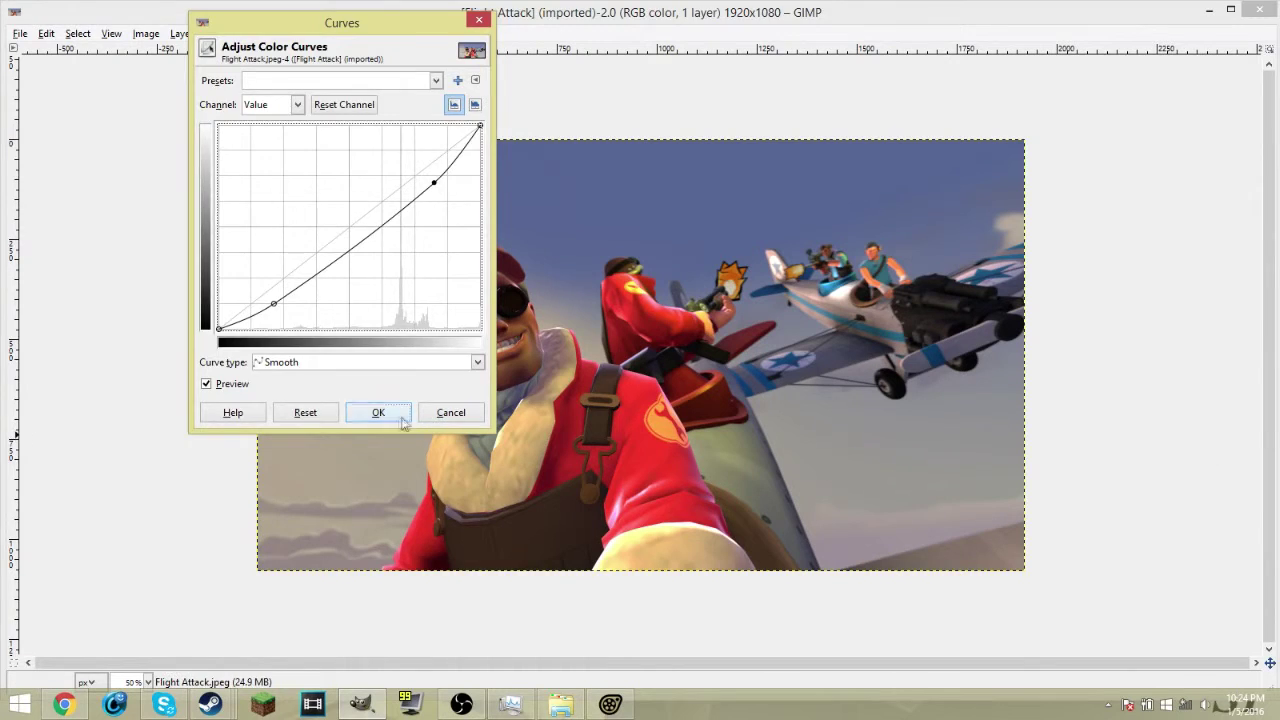
Raise the image's contrast slightly with the Brightness-Contrast tool.
{"action": "left_click", "coordinate": [258, 111]}
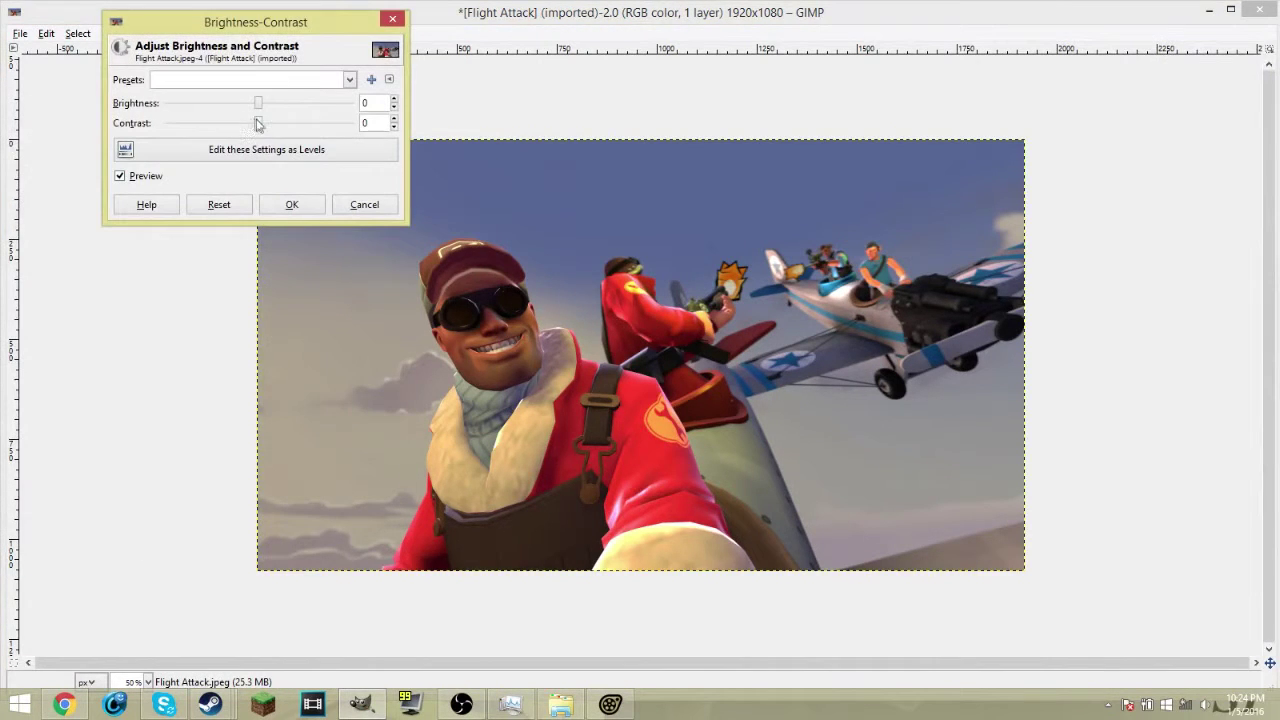
{"action": "mouse_move", "coordinate": [259, 121]}
{"action": "left_mouse_down"}
{"action": "mouse_move", "coordinate": [278, 120]}
{"action": "mouse_move", "coordinate": [251, 105]}
{"action": "mouse_move", "coordinate": [277, 106]}
{"action": "mouse_move", "coordinate": [266, 127]}
{"action": "left_mouse_up"}
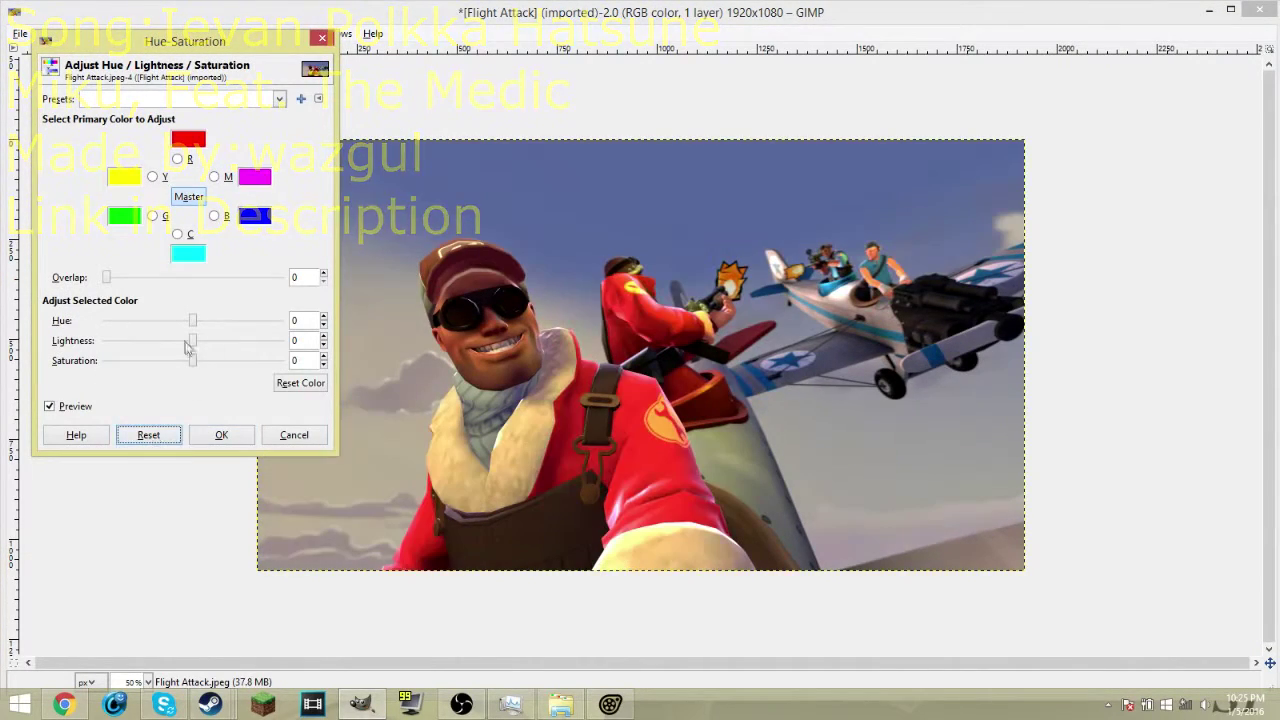
{"action": "left_click_drag", "start_coordinate": [186, 346], "coordinate": [170, 320]}
{"action": "left_click", "coordinate": [148, 434]}
{"action": "left_click", "coordinate": [292, 434]}
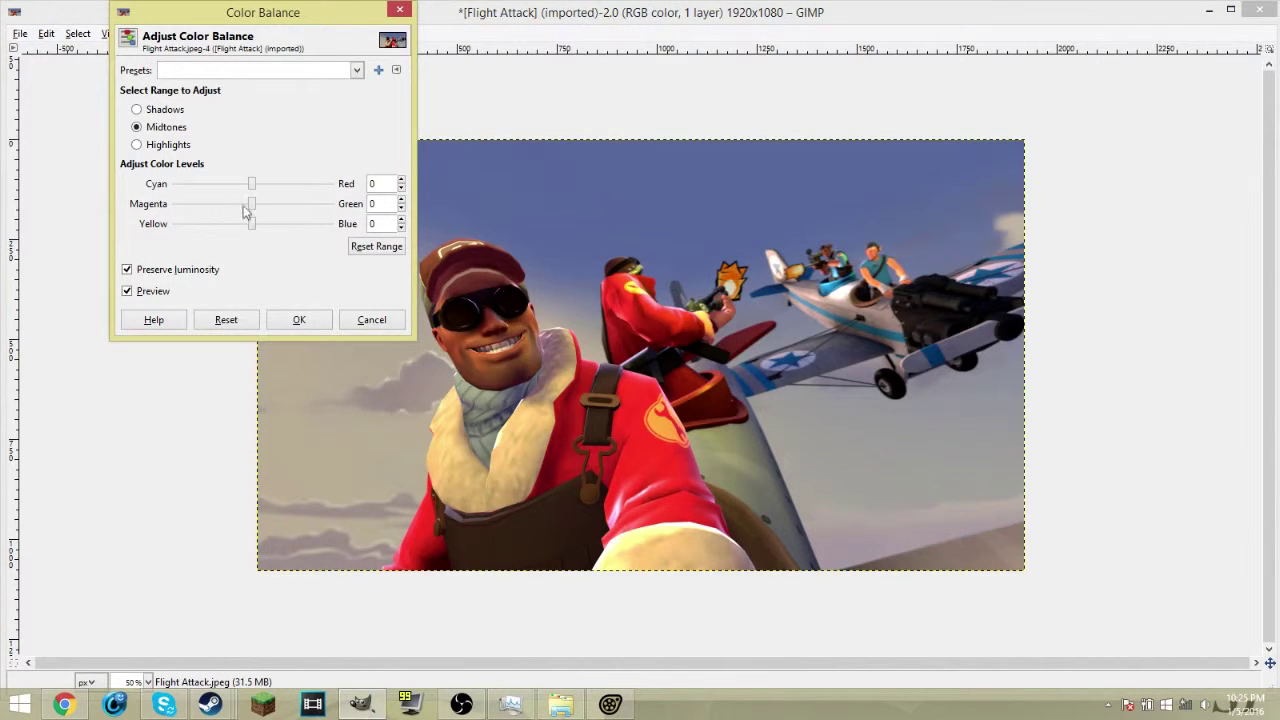
{"action": "mouse_move", "coordinate": [251, 223]}
{"action": "left_mouse_down"}
{"action": "mouse_move", "coordinate": [213, 232]}
{"action": "mouse_move", "coordinate": [326, 229]}
{"action": "mouse_move", "coordinate": [229, 229]}
{"action": "mouse_move", "coordinate": [240, 232]}
{"action": "left_mouse_up"}
{"action": "left_click", "coordinate": [140, 144]}
{"action": "left_click", "coordinate": [140, 109]}
{"action": "left_click", "coordinate": [226, 320]}
Shift the color balance of the image's midtones and highlights toward yellow and apply it.
{"action": "left_click", "coordinate": [170, 128]}
{"action": "left_click", "coordinate": [170, 145]}
{"action": "left_click", "coordinate": [401, 220]}
{"action": "left_click", "coordinate": [401, 220]}
{"action": "left_click", "coordinate": [308, 319]}
Brighten the image slightly with the Brightness-Contrast tool, discarding the first trial adjustment.
{"action": "left_click", "coordinate": [217, 33]}
{"action": "left_click", "coordinate": [260, 125]}
{"action": "left_click", "coordinate": [251, 104]}
{"action": "left_click", "coordinate": [219, 204]}
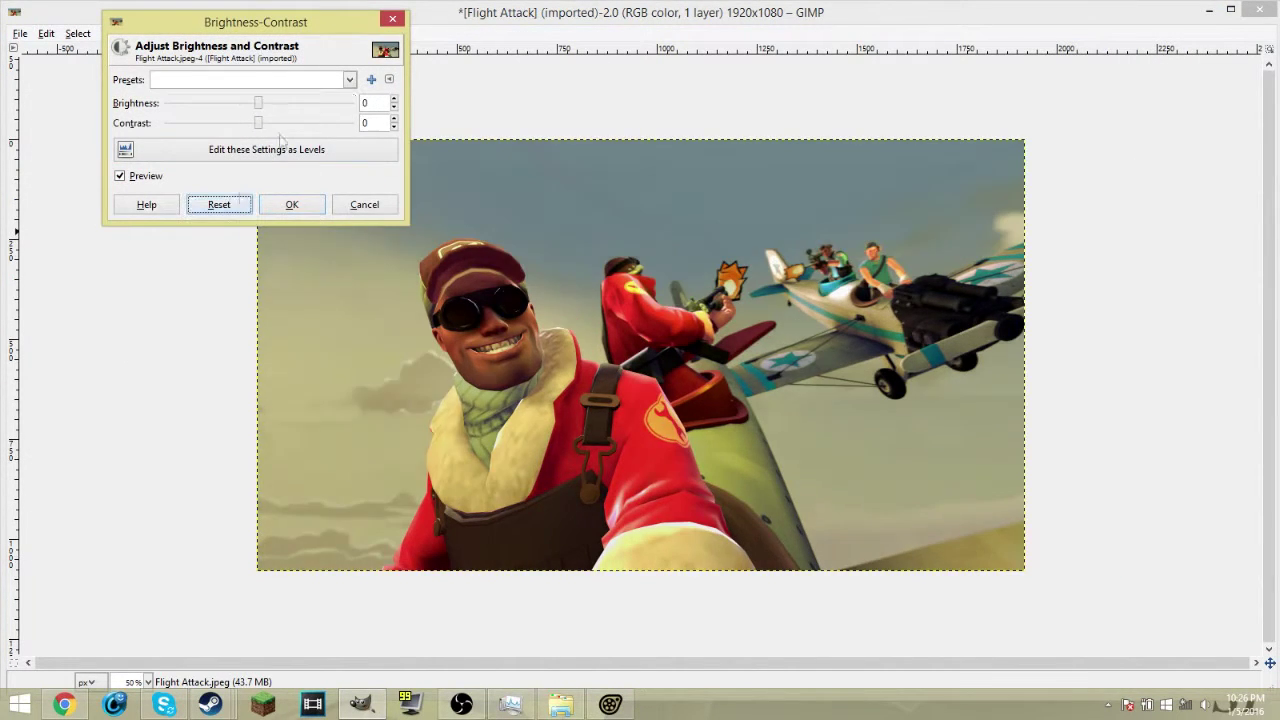
{"action": "left_click", "coordinate": [268, 104]}
{"action": "left_click", "coordinate": [289, 205]}
Darken the image's midtones with a single lowered point on the value curve and bring back the tool docks.
{"action": "left_click", "coordinate": [217, 33]}
{"action": "left_click", "coordinate": [245, 190]}
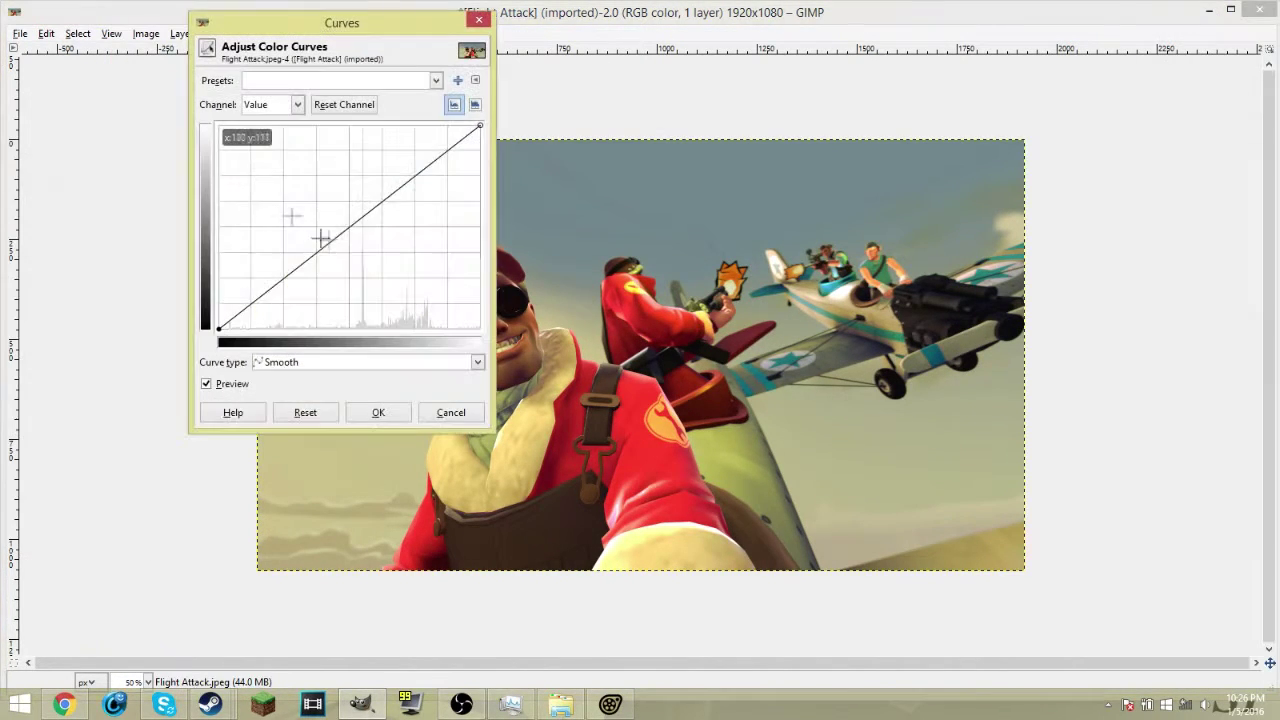
{"action": "left_click", "coordinate": [358, 247]}
{"action": "left_click", "coordinate": [378, 412]}
{"action": "key", "text": "Tab"}
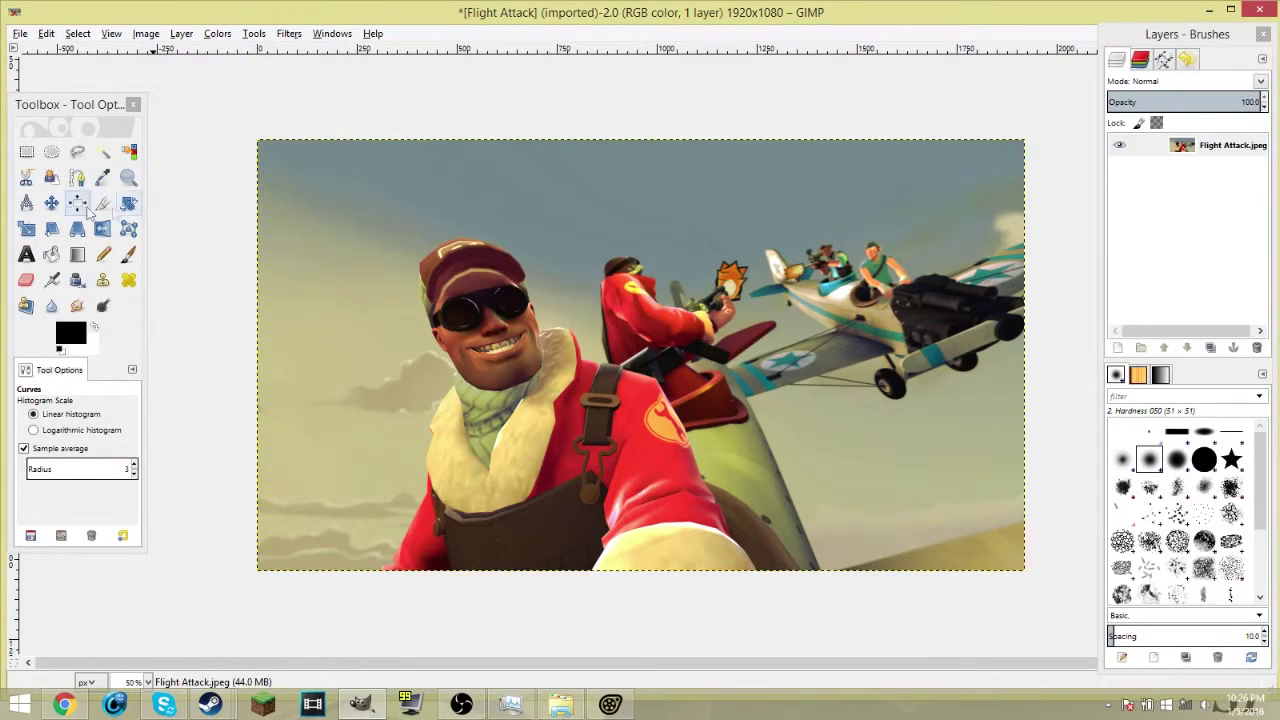
Add the dark text "SF" in Serif Bold Italic inside a text box about 406 × 250 px in the image's lower-right area.
{"action": "left_click", "coordinate": [26, 254]}
{"action": "left_click_drag", "start_coordinate": [1015, 567], "coordinate": [852, 465]}
{"action": "left_click", "coordinate": [29, 408]}
{"action": "scroll", "coordinate": [110, 555], "scroll_direction": "down", "scroll_amount": 5}
{"action": "left_click", "coordinate": [92, 575]}
{"action": "left_click", "coordinate": [1075, 443]}
{"action": "key", "text": "Return"}
{"action": "type", "text": "SF"}
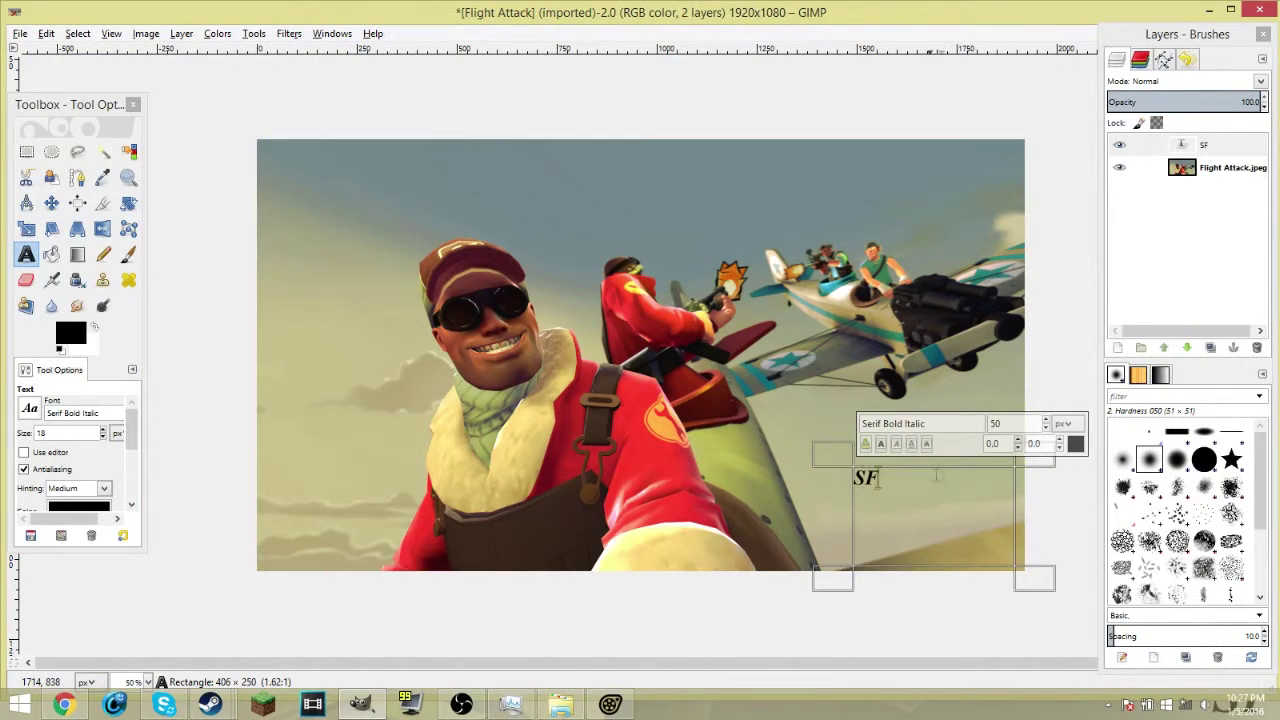
Enlarge the "SF" text and fit its box, about 112 × 88 px, into the image's lower-right corner.
{"action": "left_click_drag", "start_coordinate": [898, 480], "coordinate": [979, 533]}
{"action": "left_click", "coordinate": [1046, 420]}
{"action": "left_click_drag", "start_coordinate": [1000, 606], "coordinate": [978, 578]}
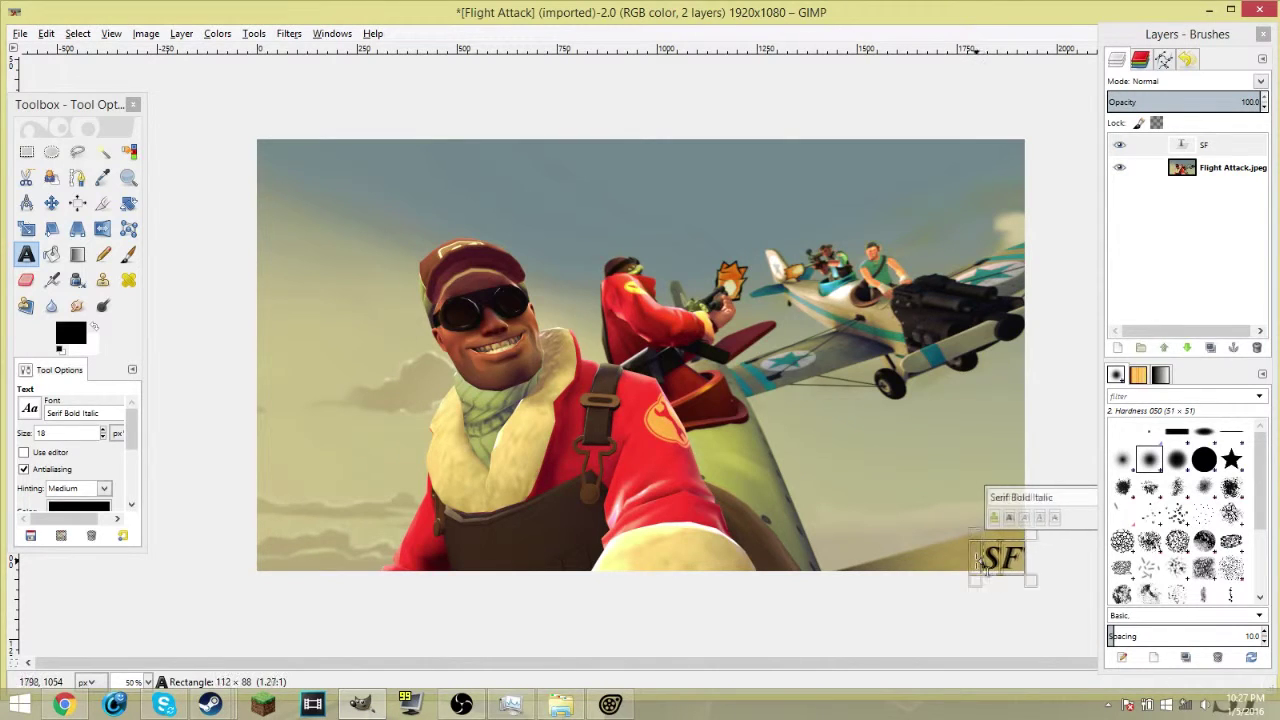
{"action": "left_click", "coordinate": [886, 386]}
{"action": "left_click", "coordinate": [1000, 557]}
{"action": "left_click", "coordinate": [1022, 592]}
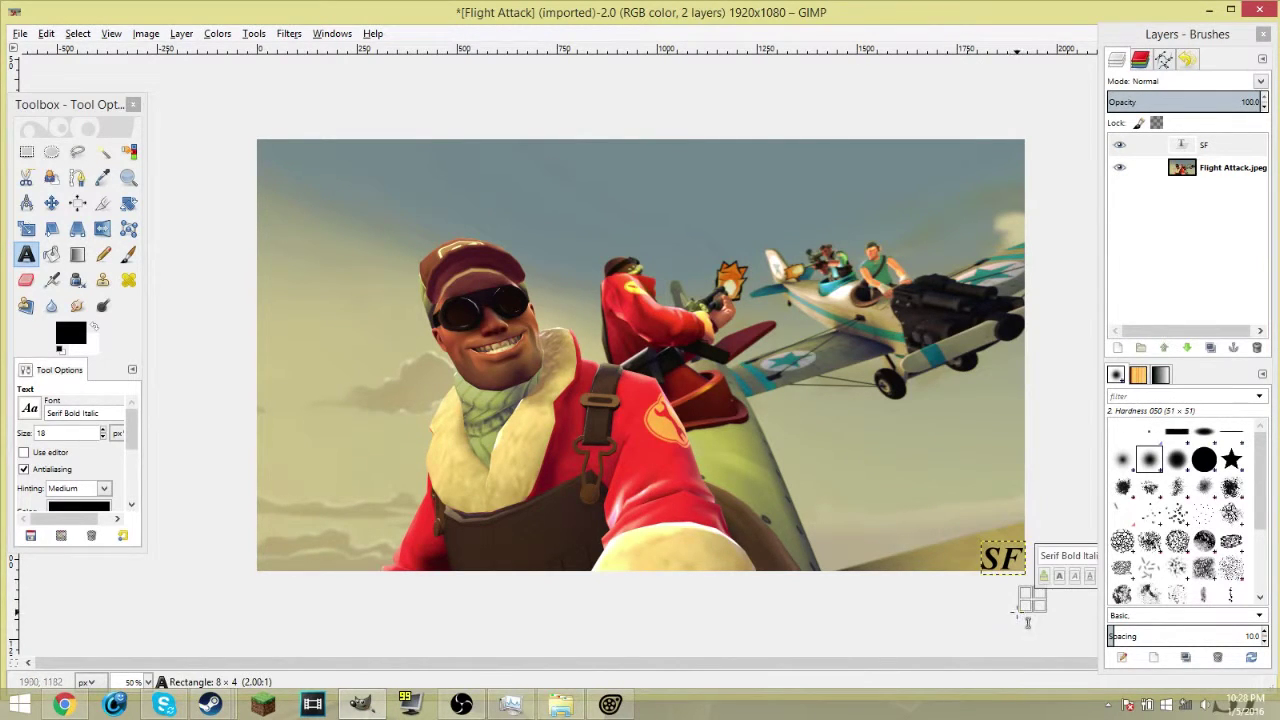
Save the edited image as a project file through Save As, accepting the suggested name.
{"action": "left_click", "coordinate": [20, 33]}
{"action": "left_click", "coordinate": [40, 148]}
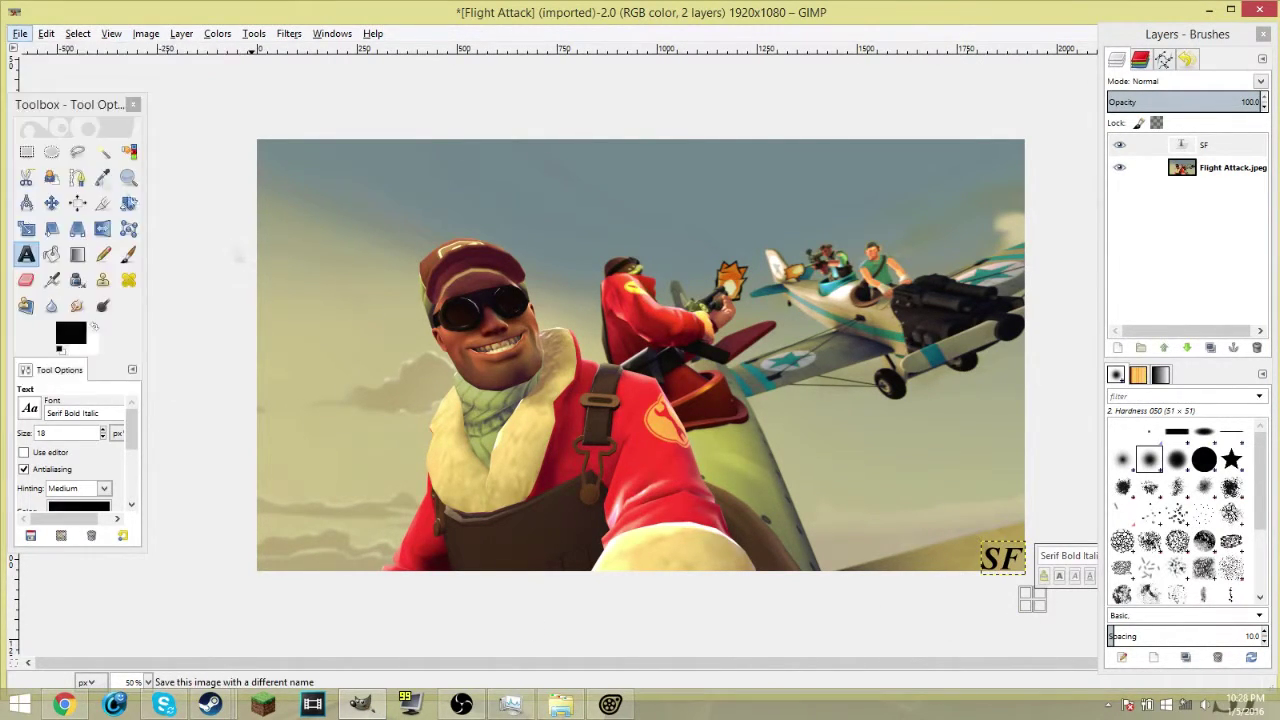
{"action": "key", "text": "Return"}
Export the image as Flight Attack.jpg in the SFM Poster folder.
{"action": "left_click", "coordinate": [20, 31]}
{"action": "left_click", "coordinate": [86, 231]}
{"action": "key", "text": "BackSpace"}
{"action": "key", "text": "BackSpace"}
{"action": "key", "text": "BackSpace"}
{"action": "type", "text": "jpg"}
{"action": "key", "text": "Return"}
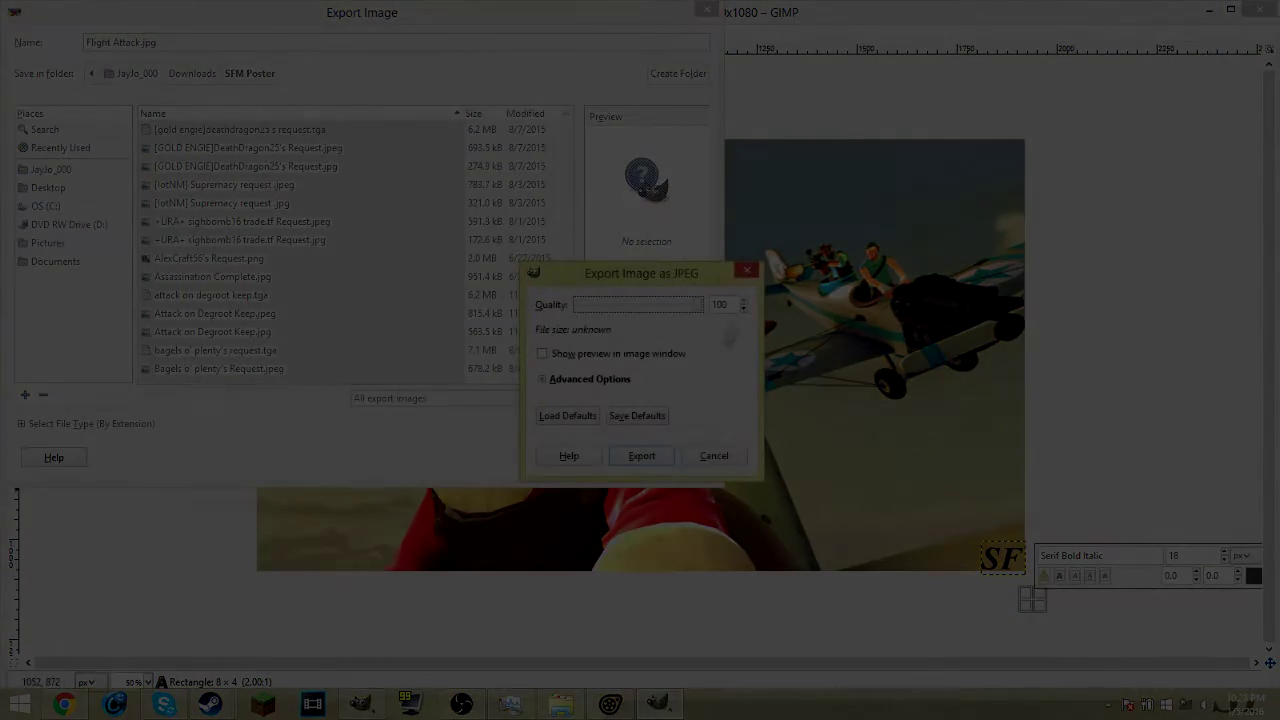